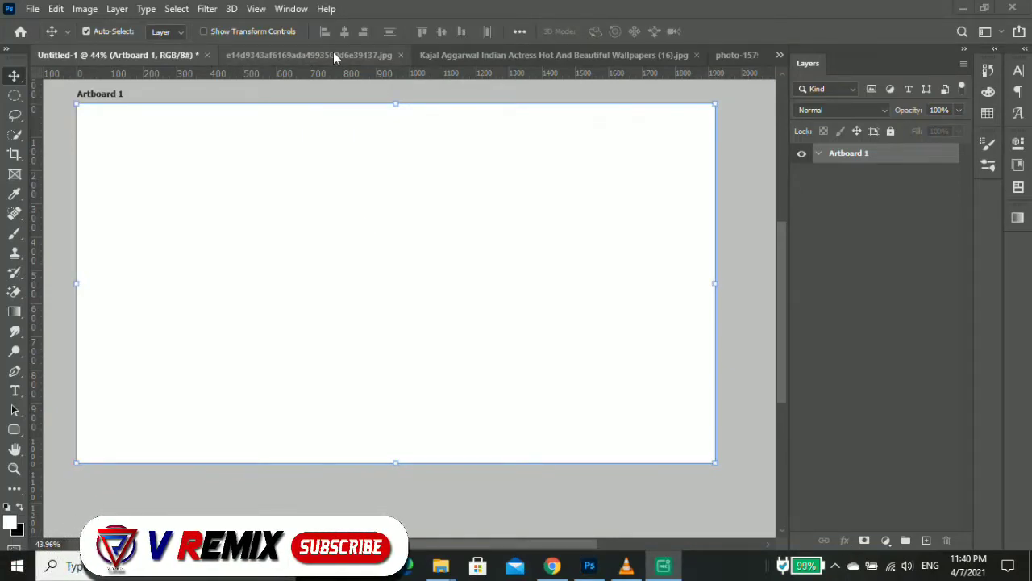
Step: Place the black ink splash on Artboard 1 at about 205% scale, shifted up and left
left_click(333, 52)
mouse_move(272, 168)
left_mouse_down()
mouse_move(262, 168)
mouse_move(322, 257)
left_mouse_up()
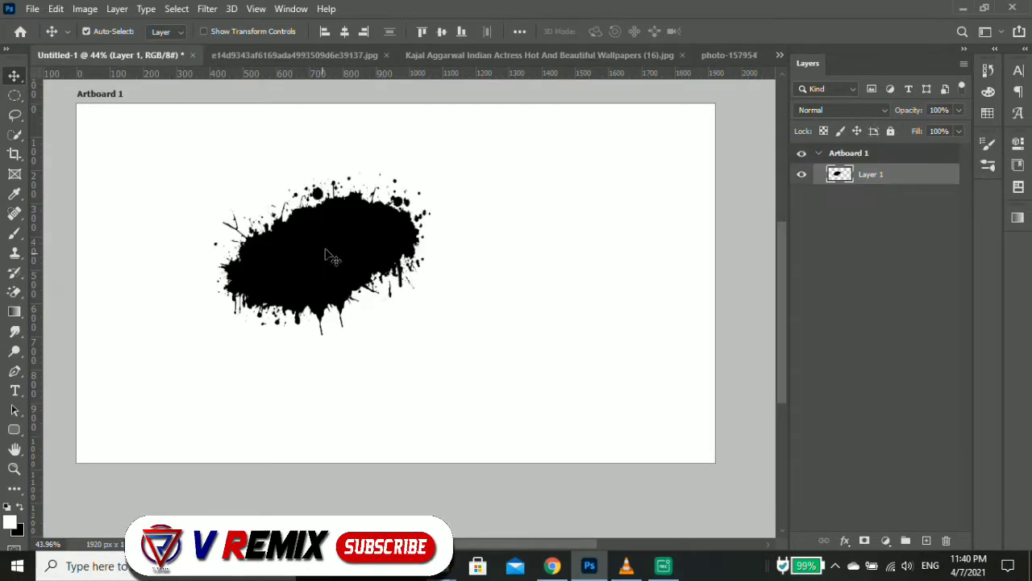
key("ctrl+t")
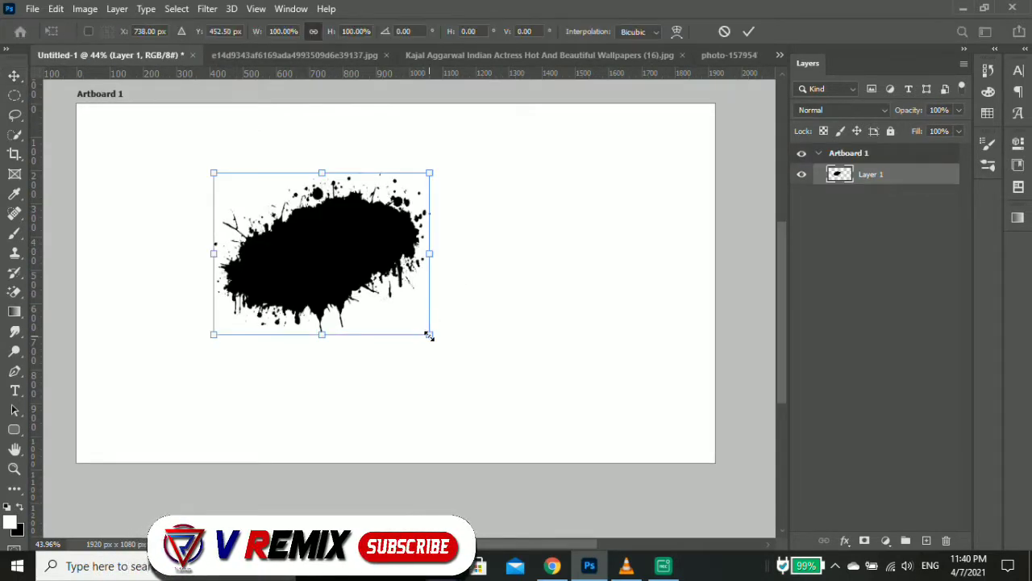
left_click_drag(428, 334, 657, 505)
mouse_move(437, 314)
left_mouse_down()
mouse_move(397, 261)
mouse_move(384, 262)
left_mouse_up()
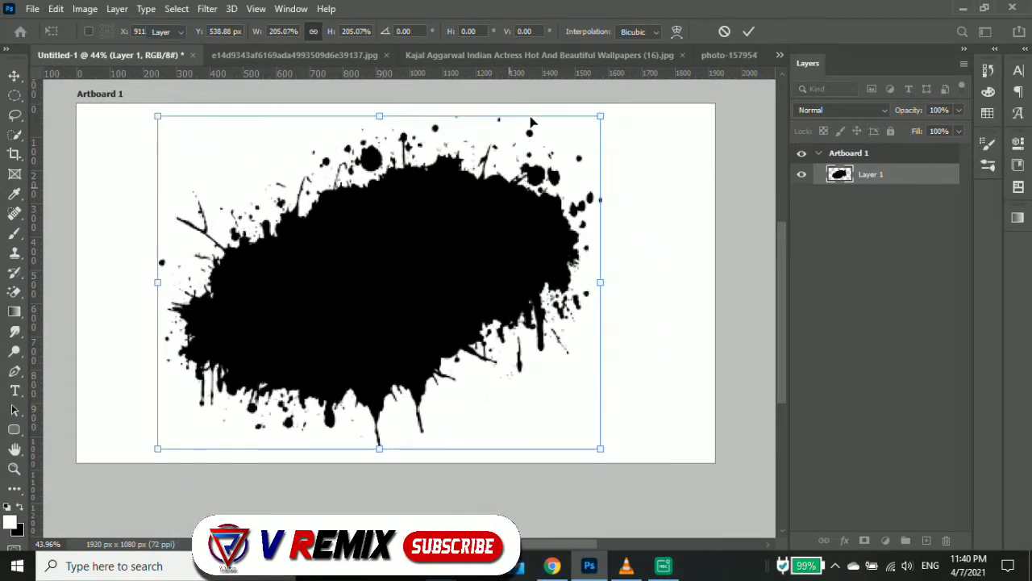
key("Return")
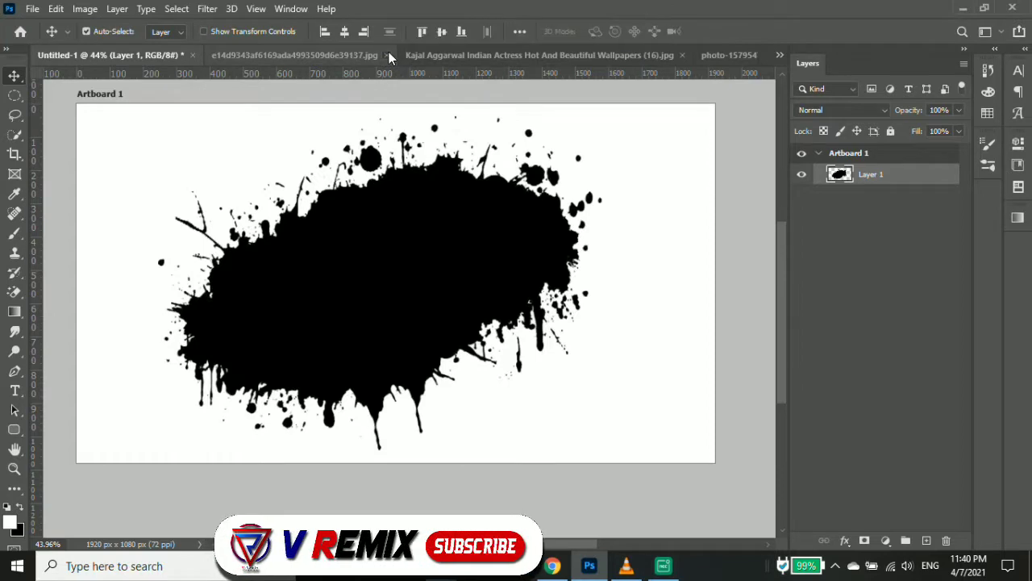
left_click(389, 54)
Step: Place the portrait on Artboard 1 at about 95% scale and clip it to the splash layer
left_click(509, 231)
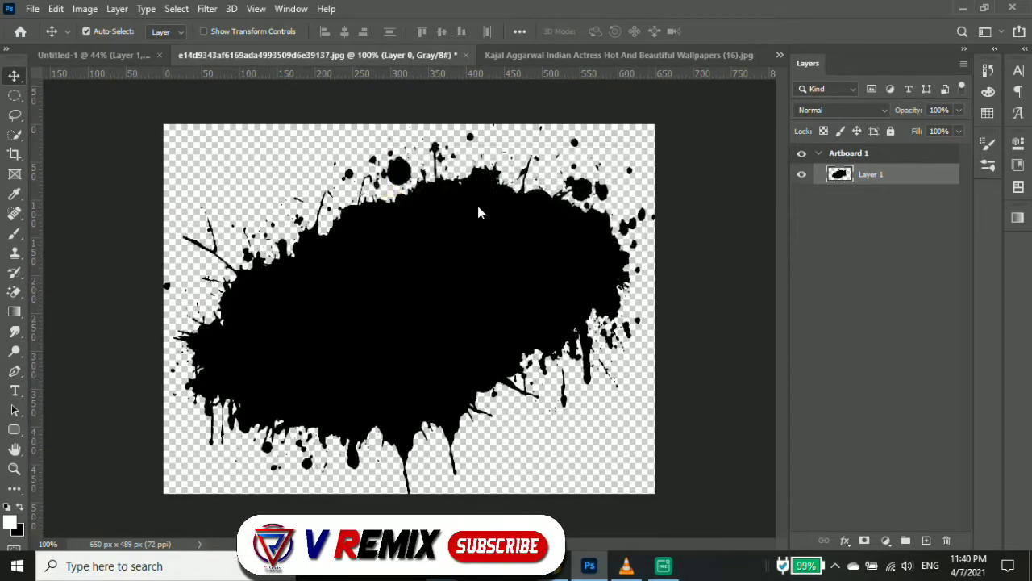
left_click(317, 53)
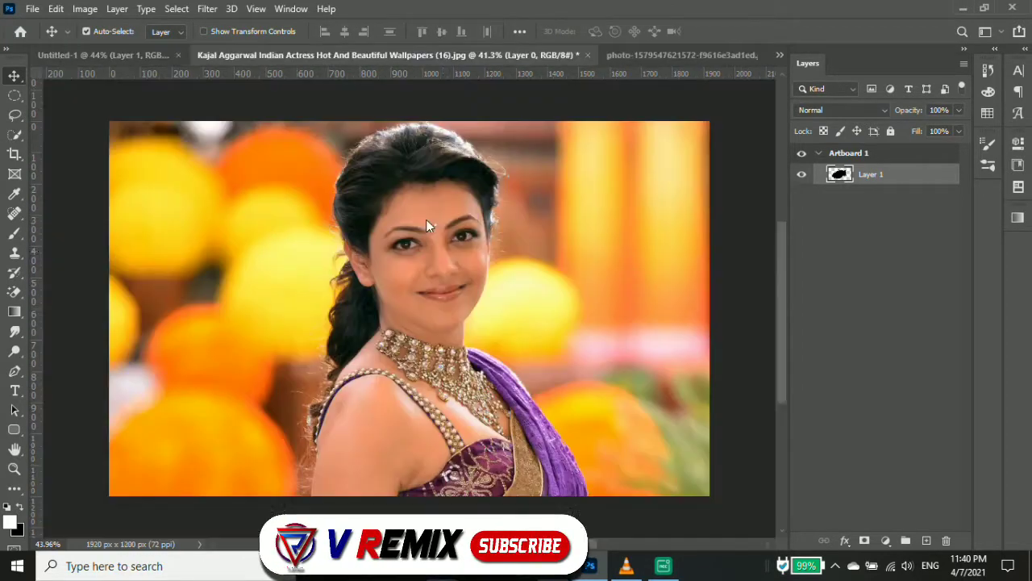
mouse_move(462, 297)
left_mouse_down()
mouse_move(145, 86)
mouse_move(384, 279)
left_mouse_up()
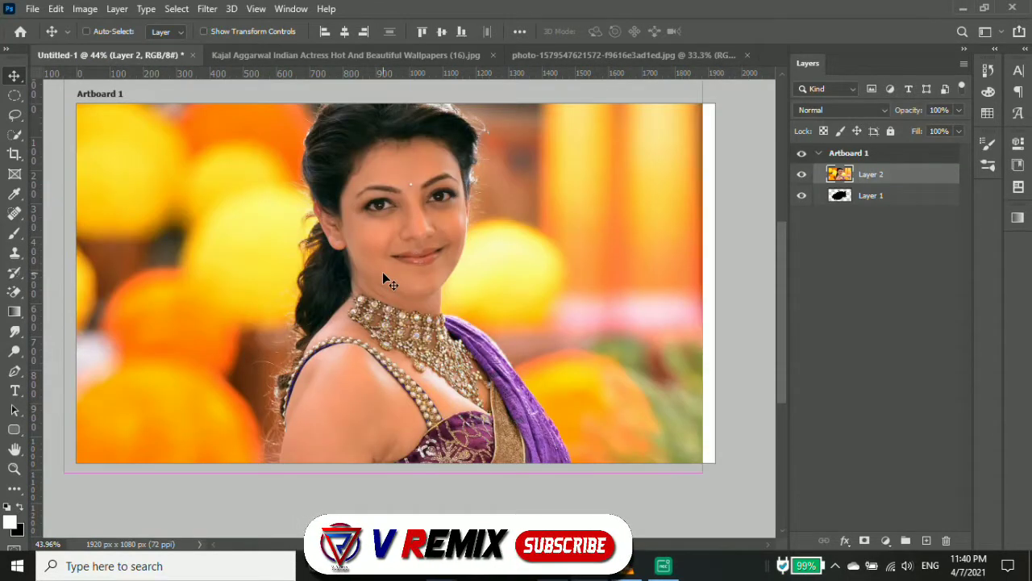
left_click_drag(416, 229, 405, 256)
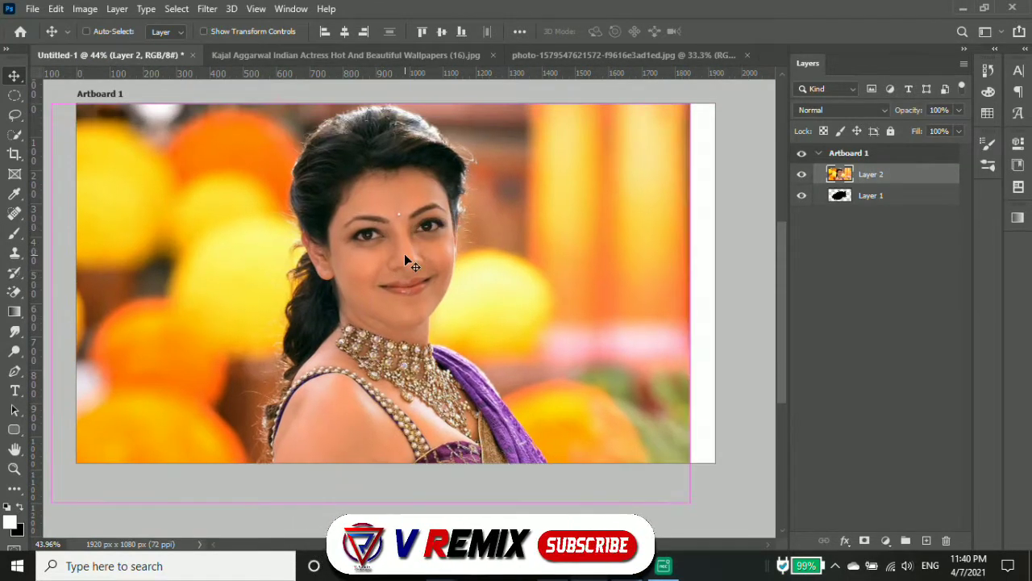
key("ctrl+t")
left_click_drag(701, 103, 655, 129)
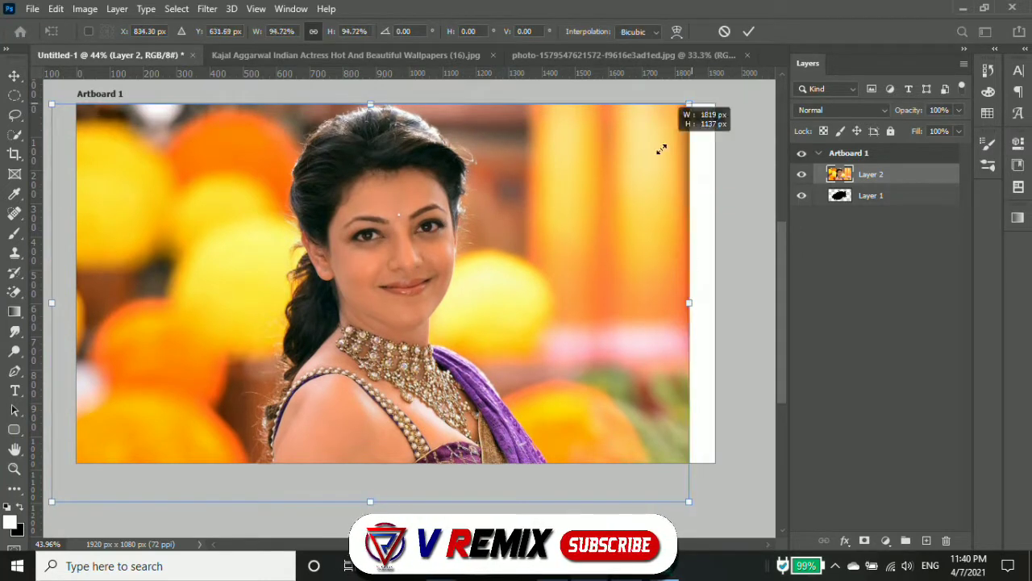
key("Return")
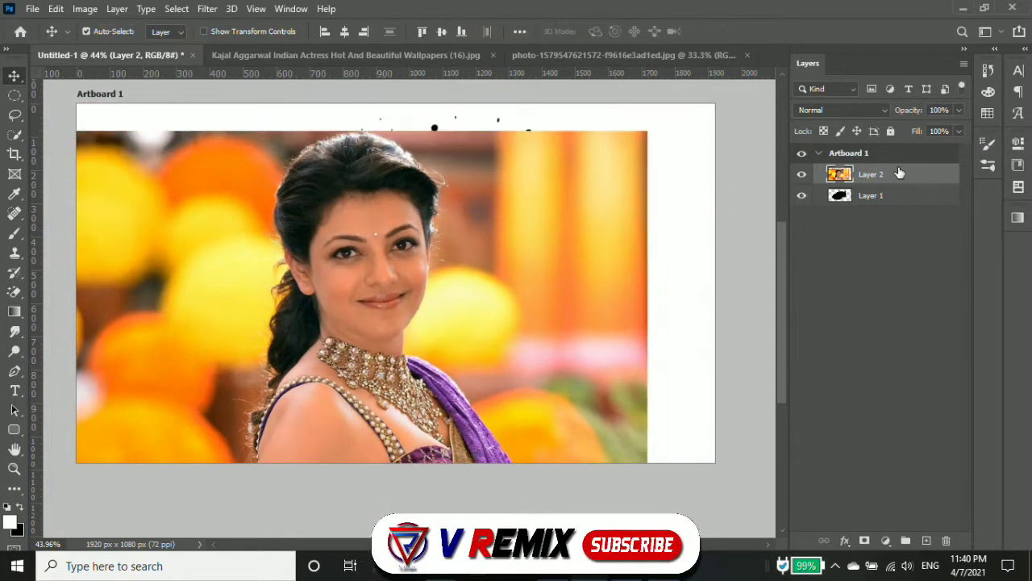
right_click(906, 180)
left_click(810, 289)
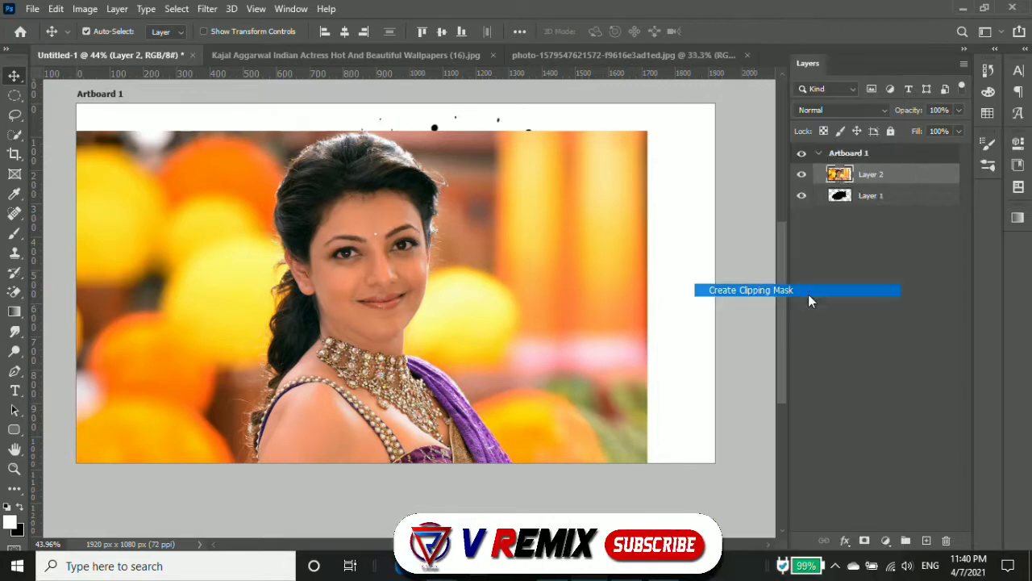
Step: Drop the blue-red gradient image onto Artboard 1, rotated 90° and shifted left
left_click(532, 54)
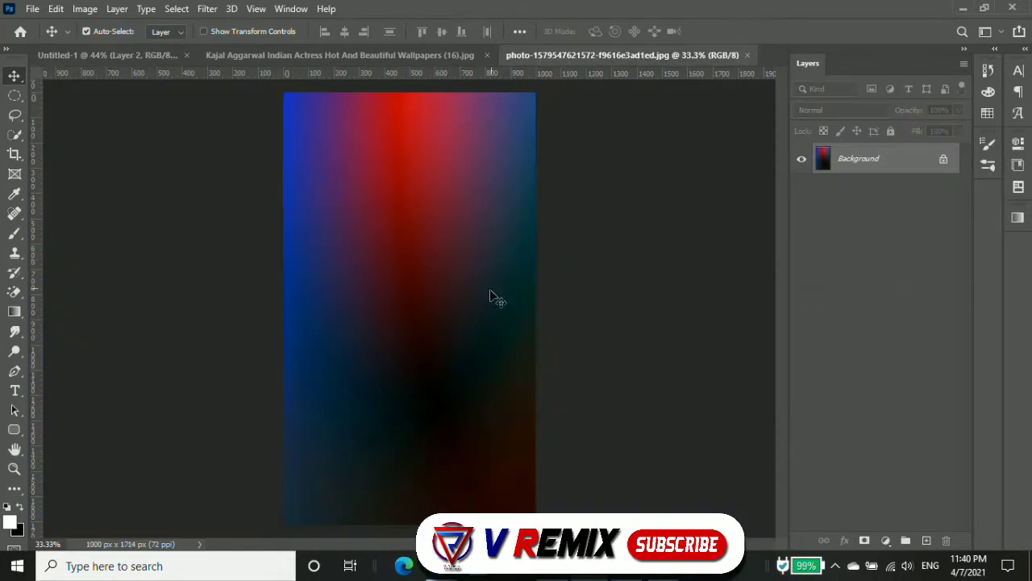
left_click_drag(478, 300, 139, 53)
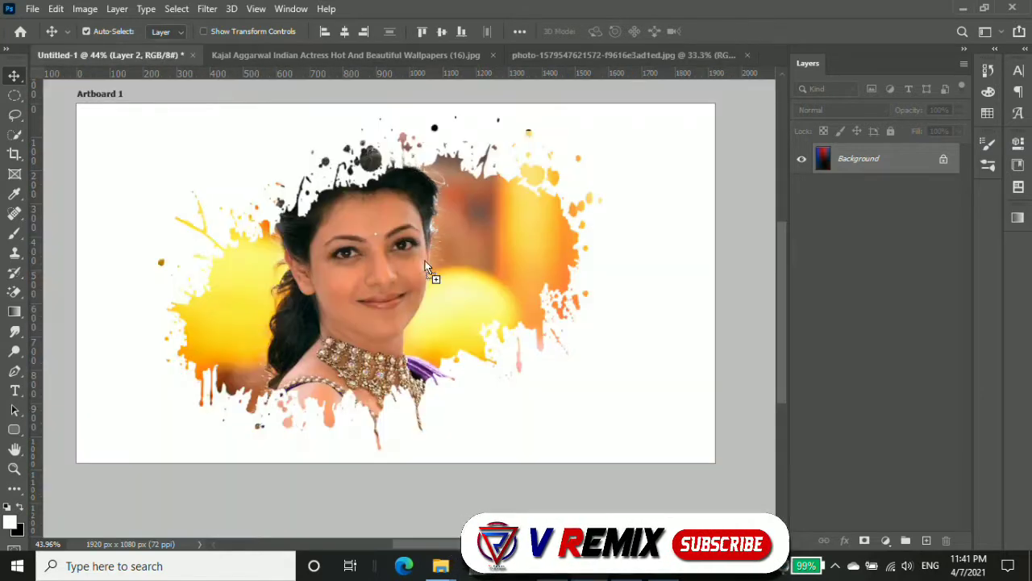
left_click_drag(425, 268, 421, 271)
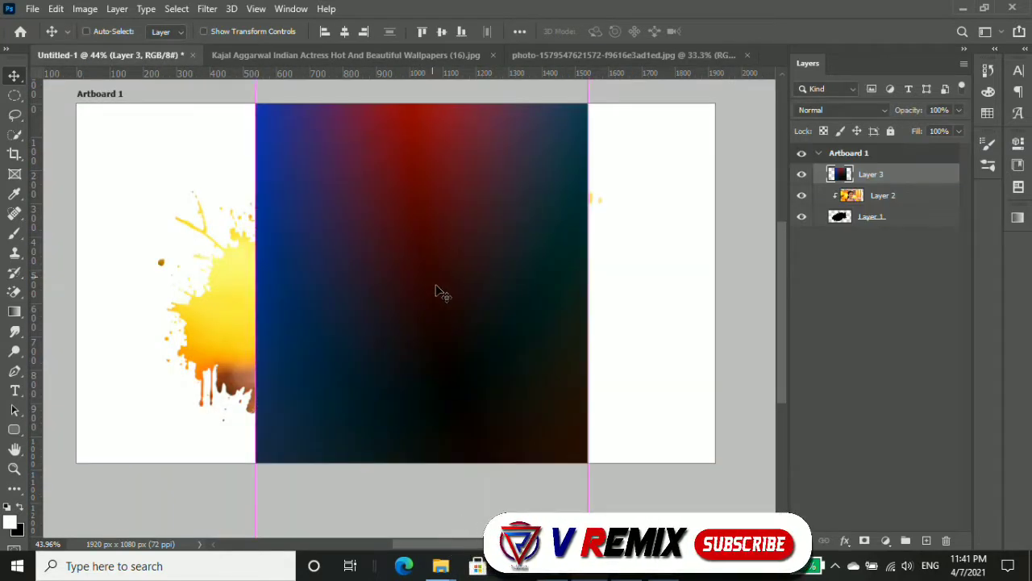
key("ctrl+t")
scroll(557, 294, "down", 2)
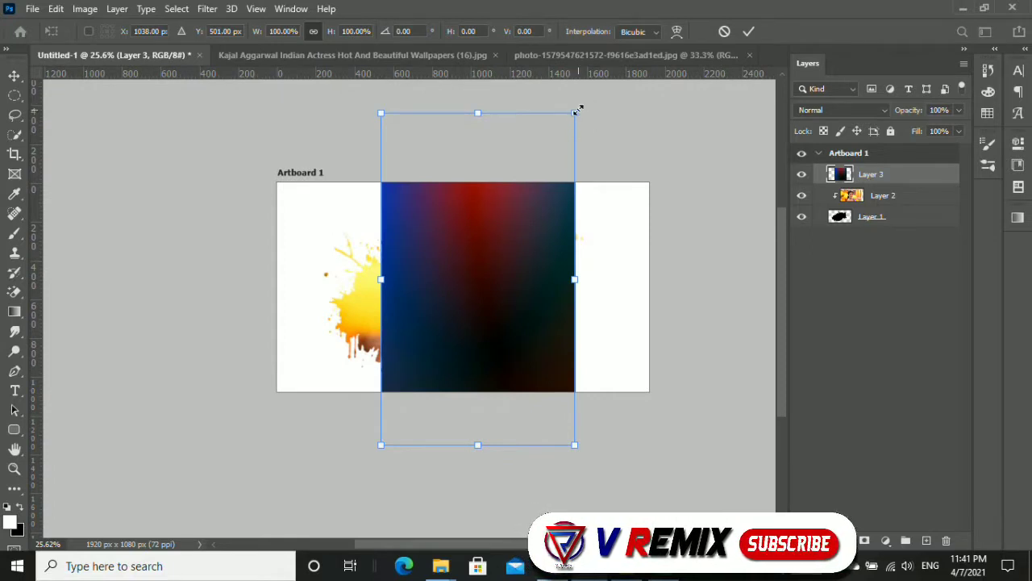
left_click_drag(578, 109, 648, 414)
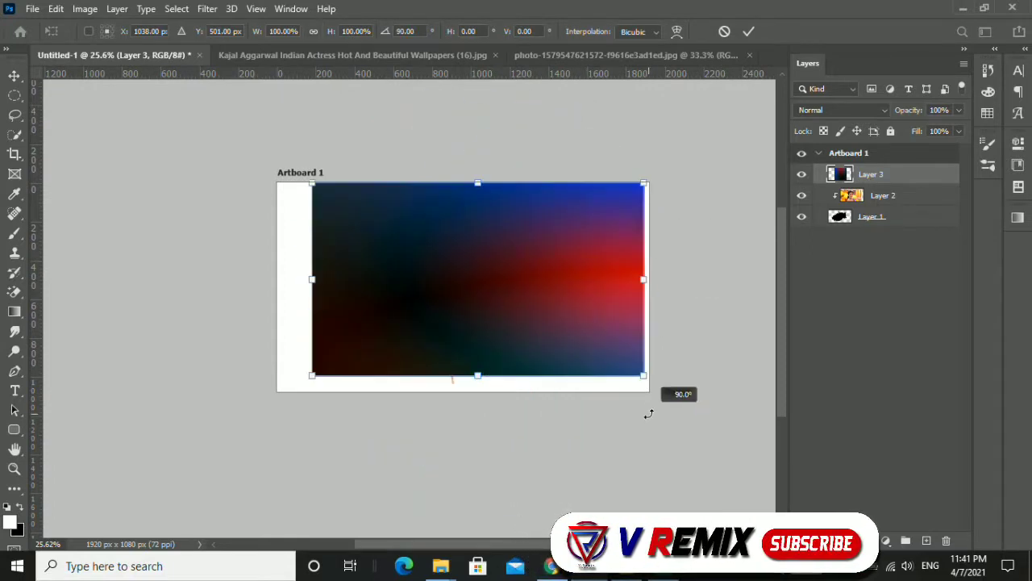
mouse_move(574, 348)
left_mouse_down()
mouse_move(531, 337)
mouse_move(538, 321)
left_mouse_up()
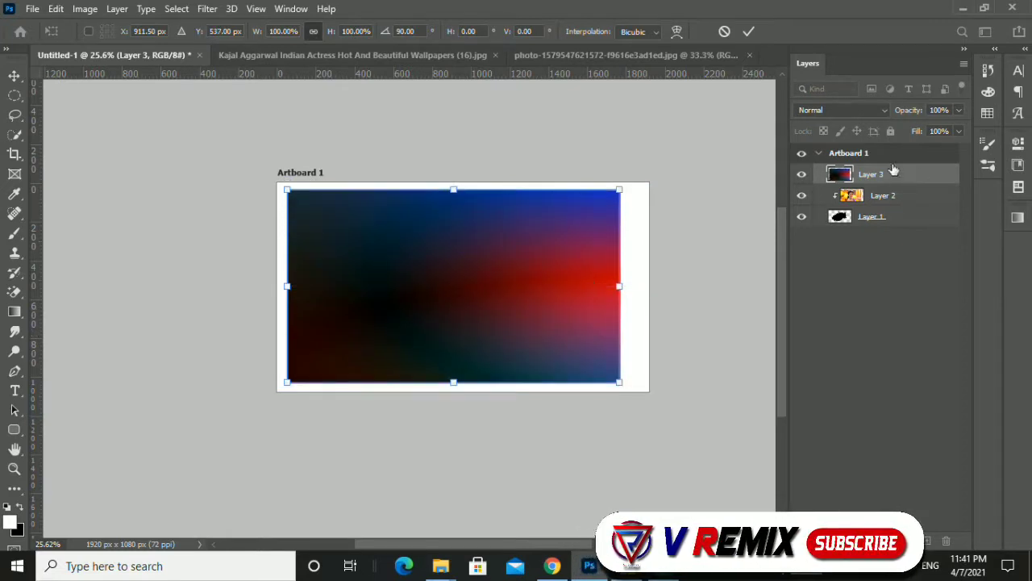
key("Return")
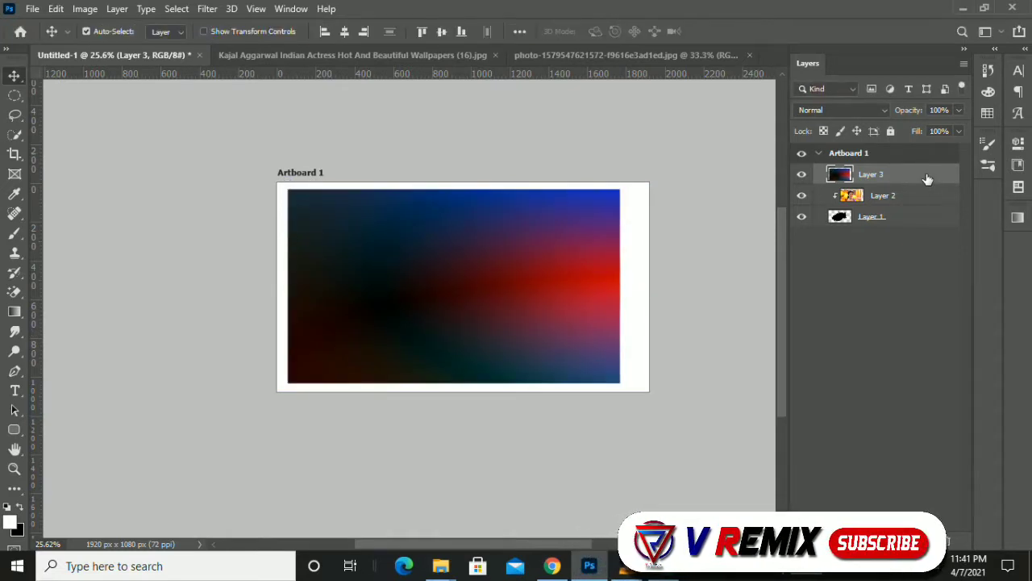
Step: Clip the gradient layer (Layer 3) into the ink splash with Create Clipping Mask
right_click(928, 179)
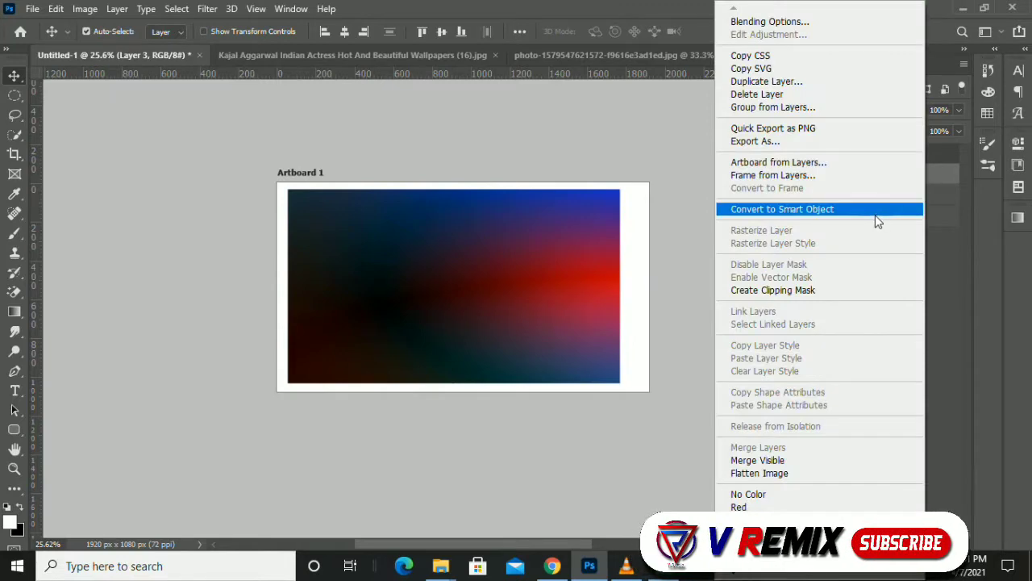
left_click(853, 289)
scroll(471, 299, "up", 3)
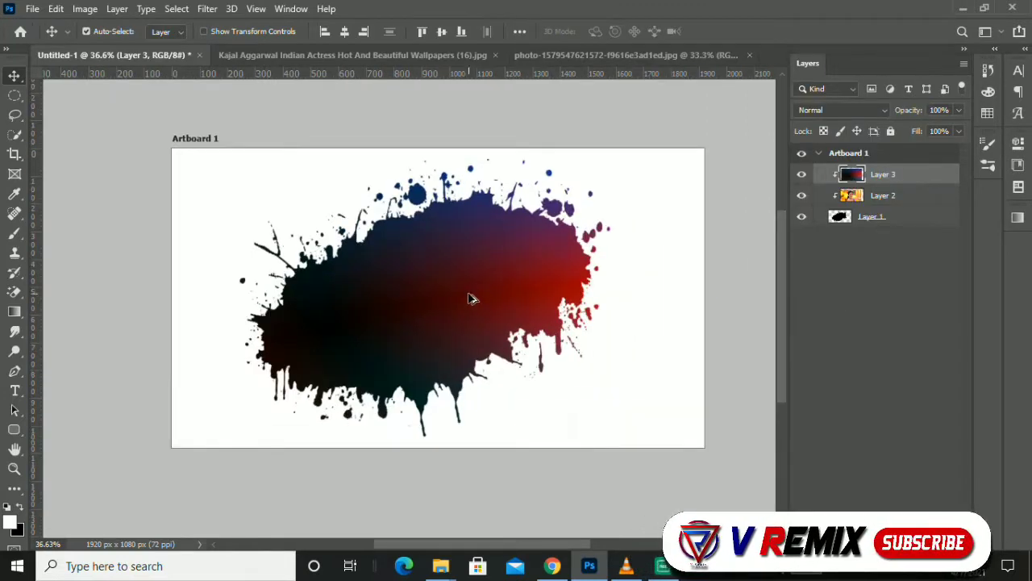
scroll(472, 298, "up", 3)
Step: Set Layer 3's blend mode to Saturation
left_click(841, 111)
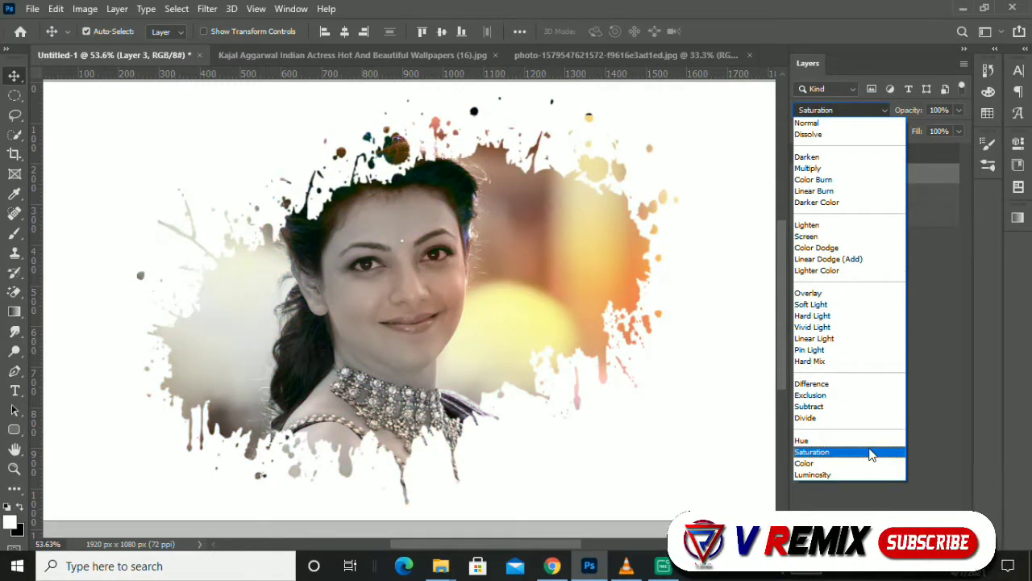
left_click(871, 454)
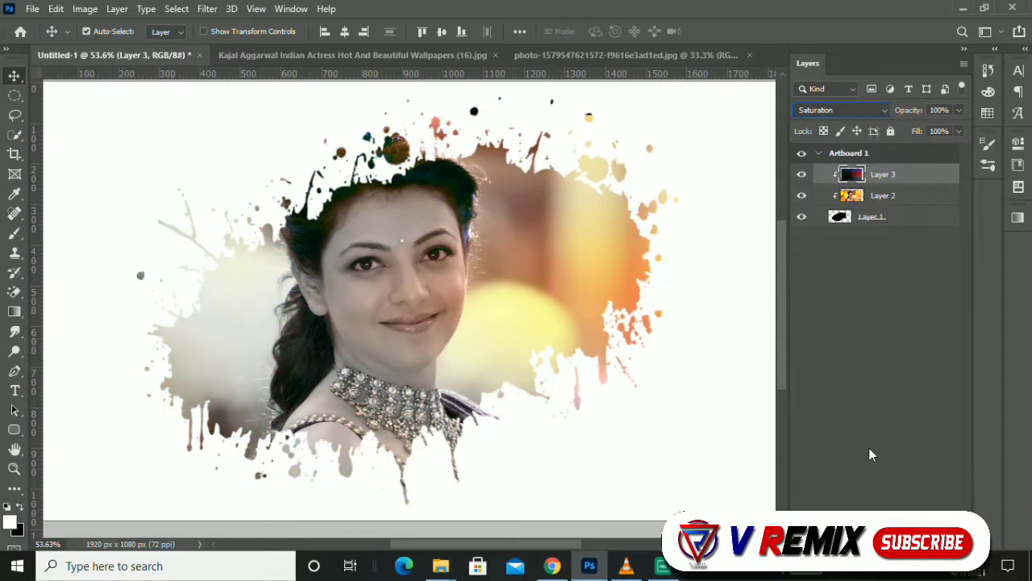
Step: Scale the portrait layer to 91.45% and move it right and up in the splash
left_click(890, 197)
key("ctrl+t")
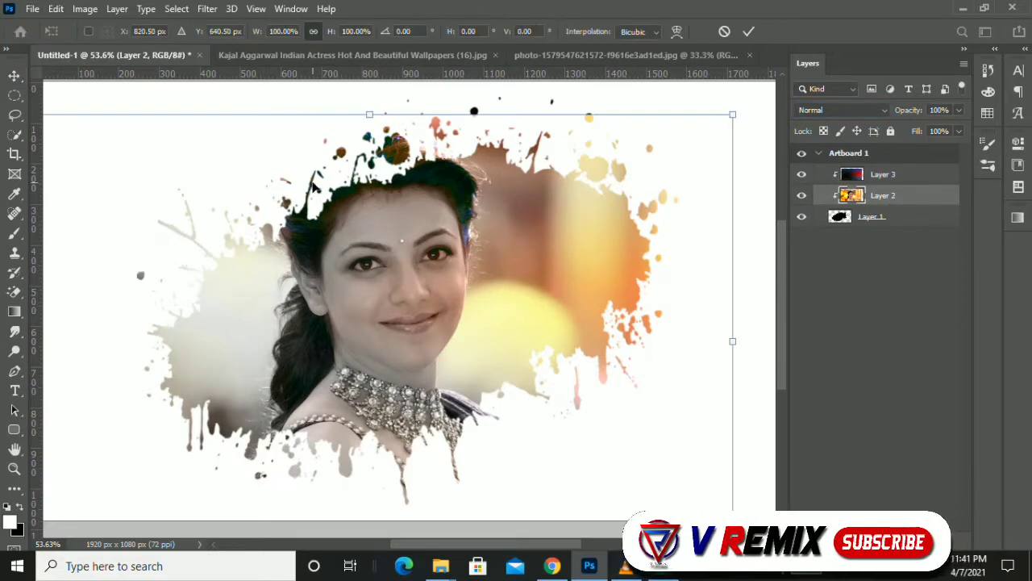
scroll(549, 255, "down", 2, "alt")
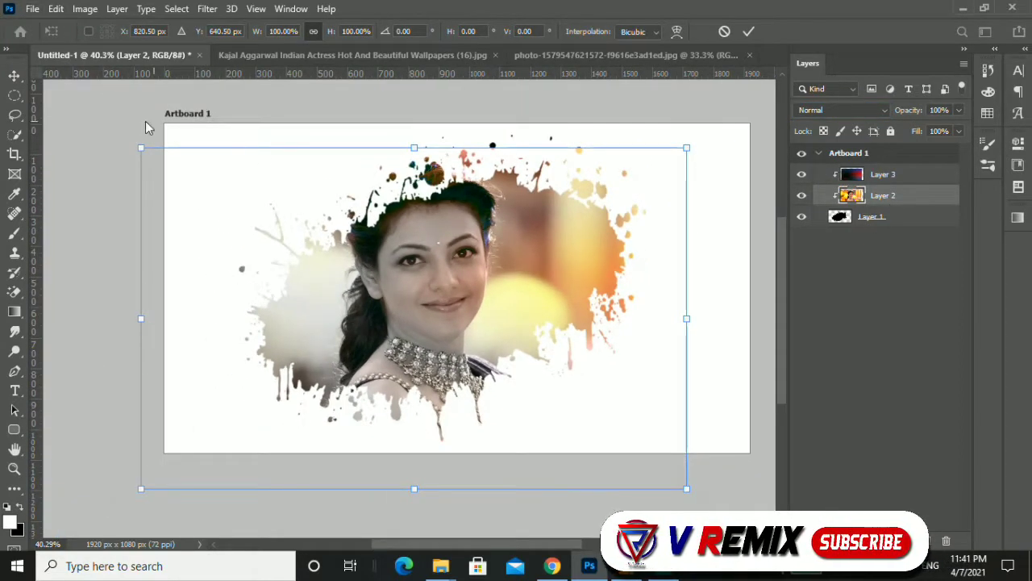
left_click_drag(141, 148, 187, 175)
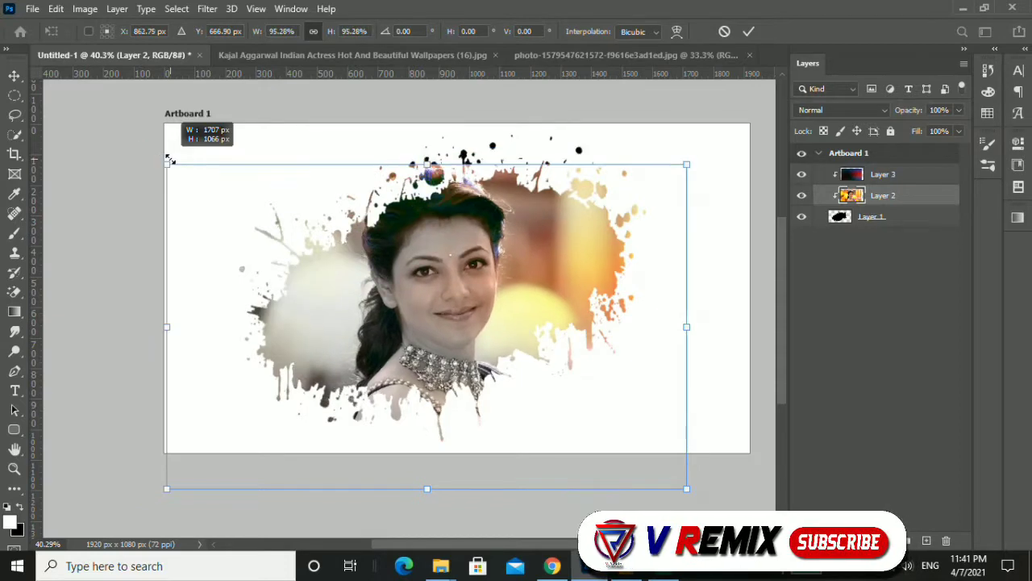
left_click_drag(434, 291, 466, 260)
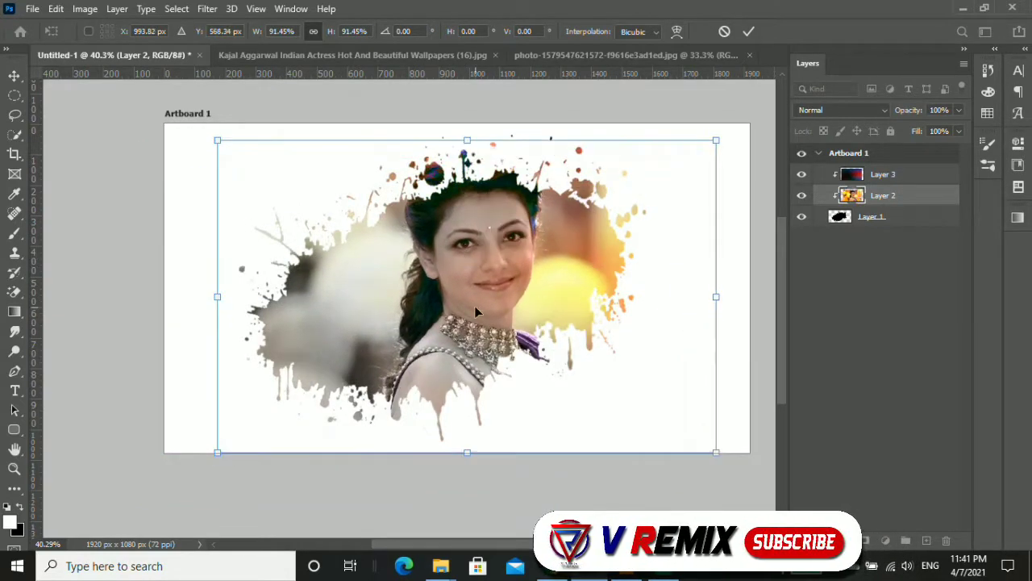
scroll(475, 306, "up", 1, "alt")
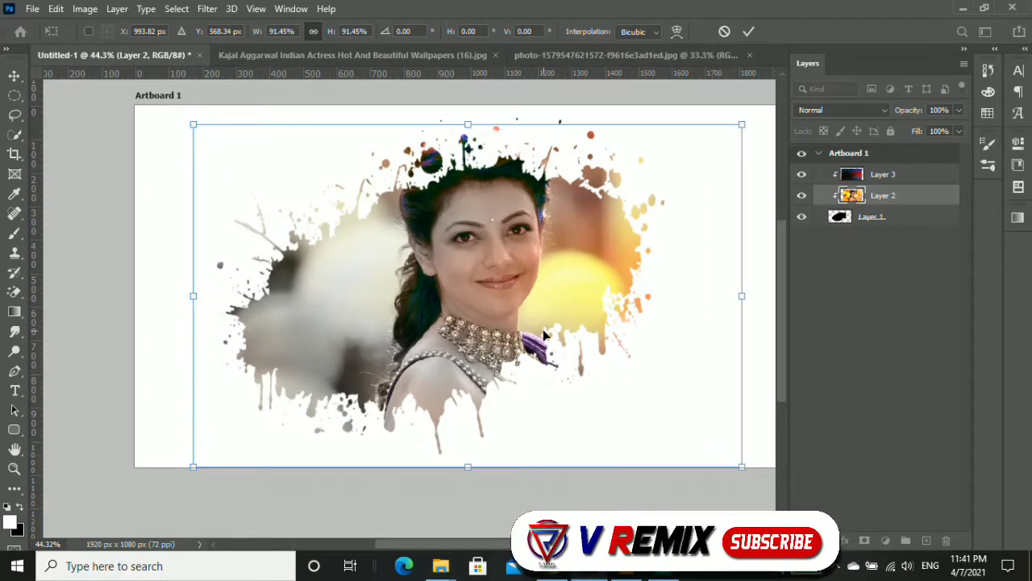
left_click(888, 227)
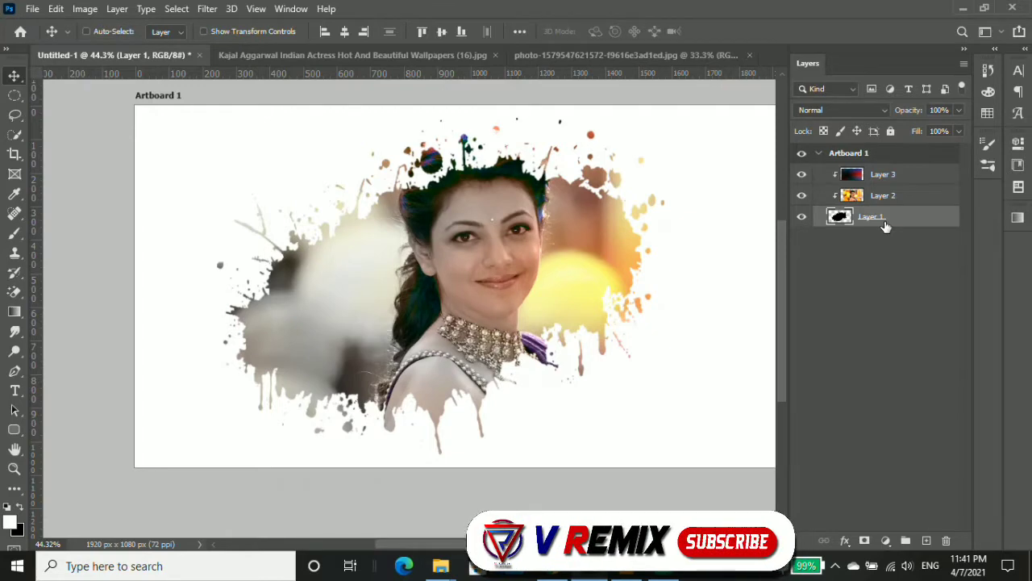
Step: Rotate the ink splash layer to -16.53° and nudge it slightly down and right
key("ctrl+t")
mouse_move(687, 460)
left_mouse_down()
mouse_move(780, 314)
mouse_move(680, 379)
mouse_move(699, 355)
left_mouse_up()
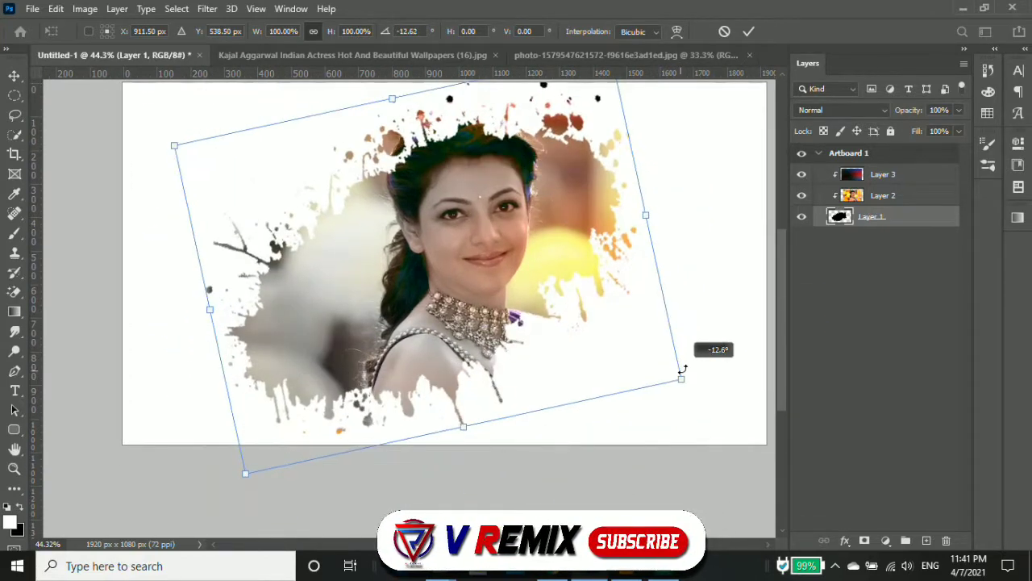
left_click_drag(500, 290, 516, 278)
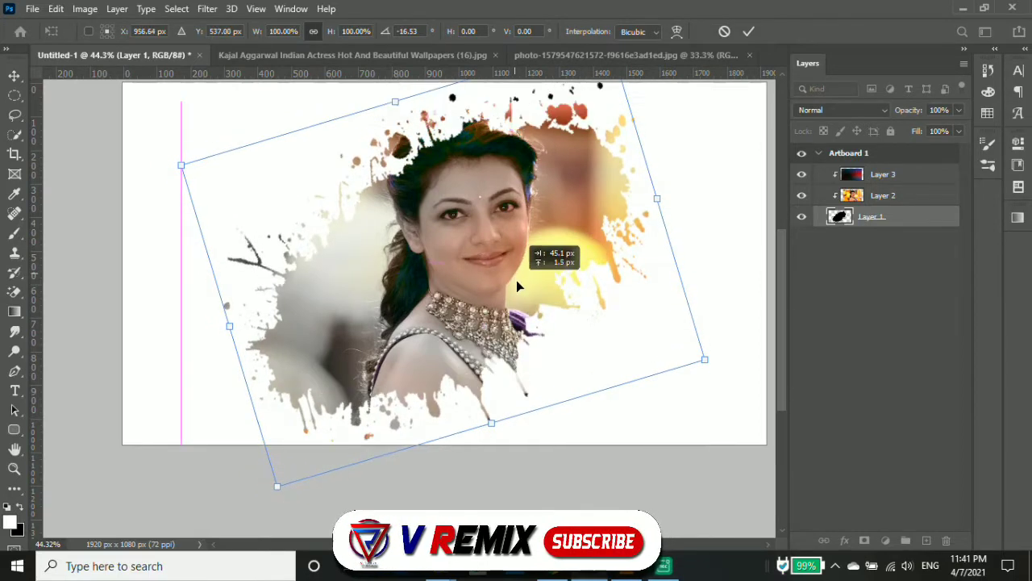
left_click_drag(516, 278, 520, 281)
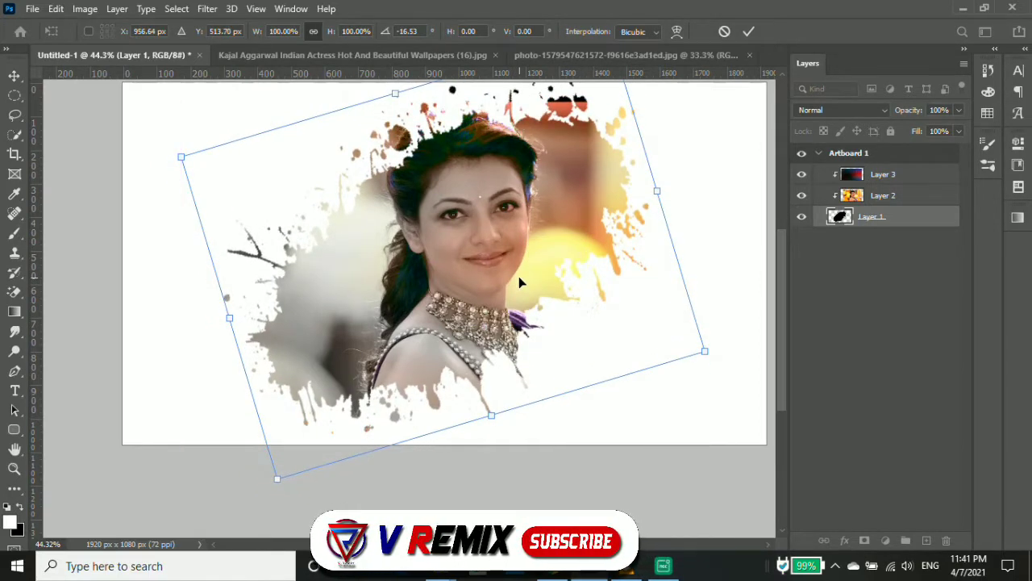
key("Return")
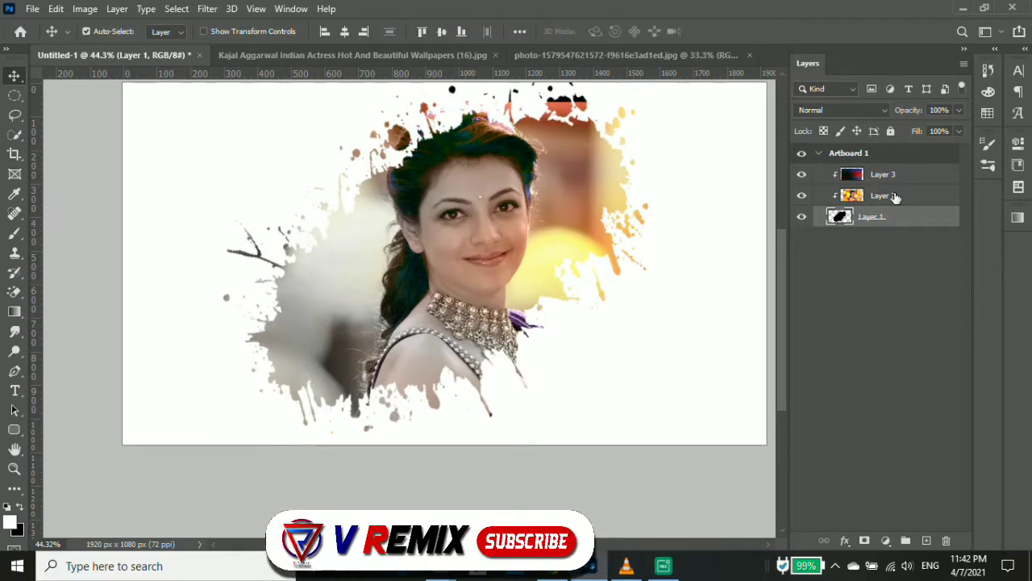
Step: Move the portrait layer (Layer 2) slightly higher inside the splash
left_click(893, 196)
left_click_drag(587, 233, 583, 222)
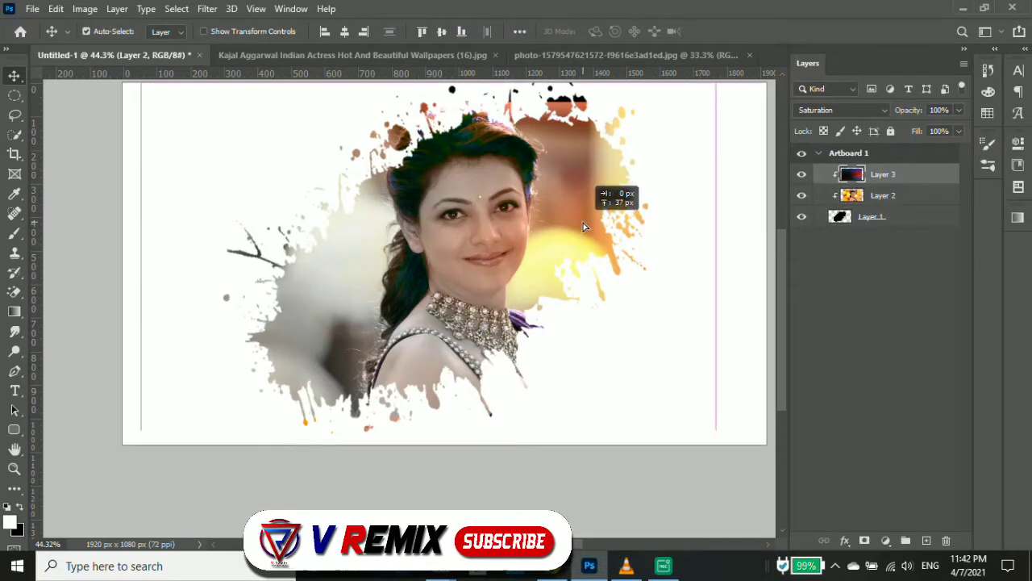
left_click(713, 219)
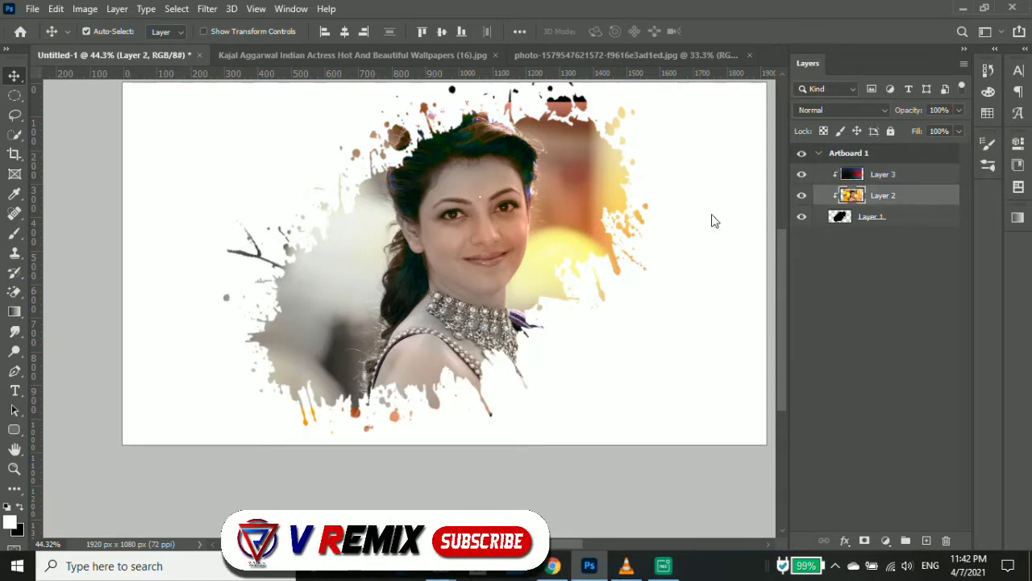
left_click_drag(463, 242, 469, 222)
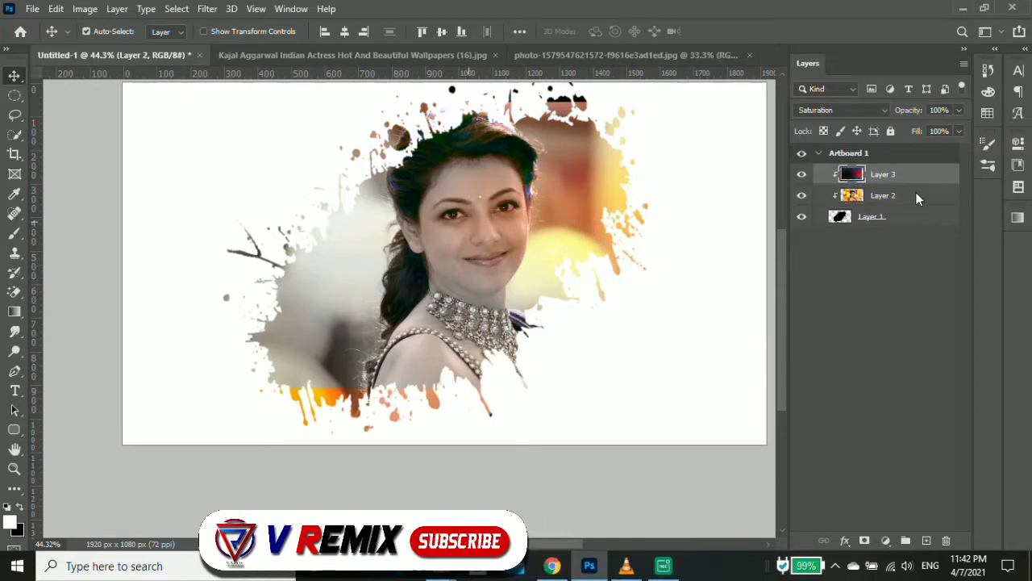
left_click(896, 196)
key("ctrl+t")
left_click_drag(555, 214, 555, 198)
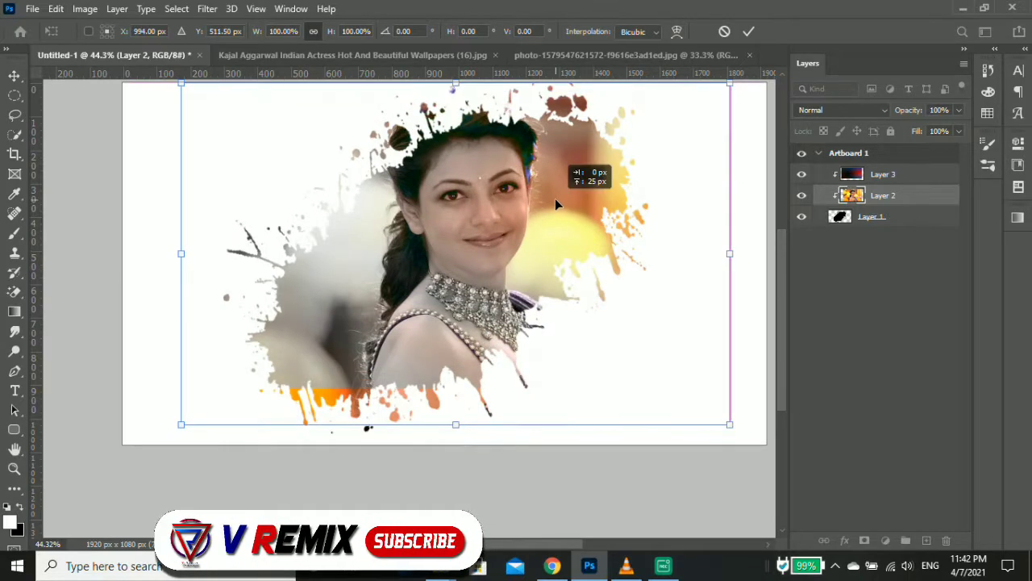
key("Return")
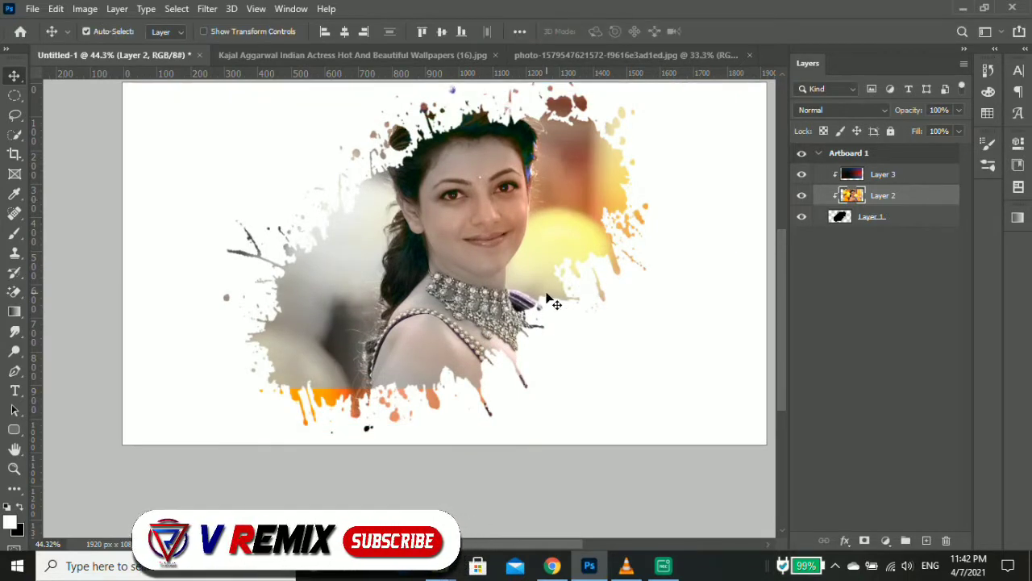
Step: Enlarge the clipped Saturation gradient (Layer 3) to about 123%
left_click(883, 179)
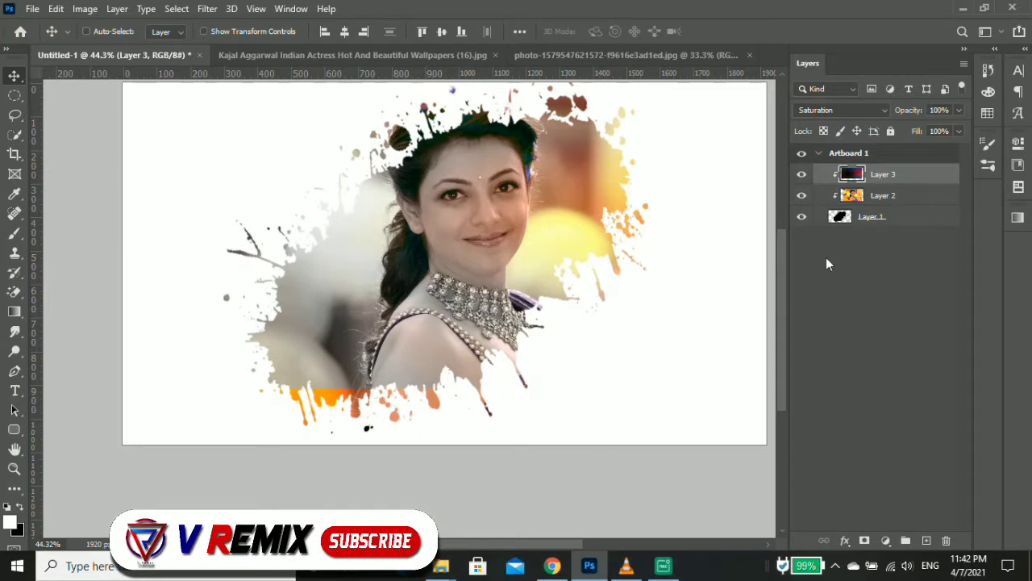
key("ctrl+t")
left_click_drag(440, 388, 436, 466)
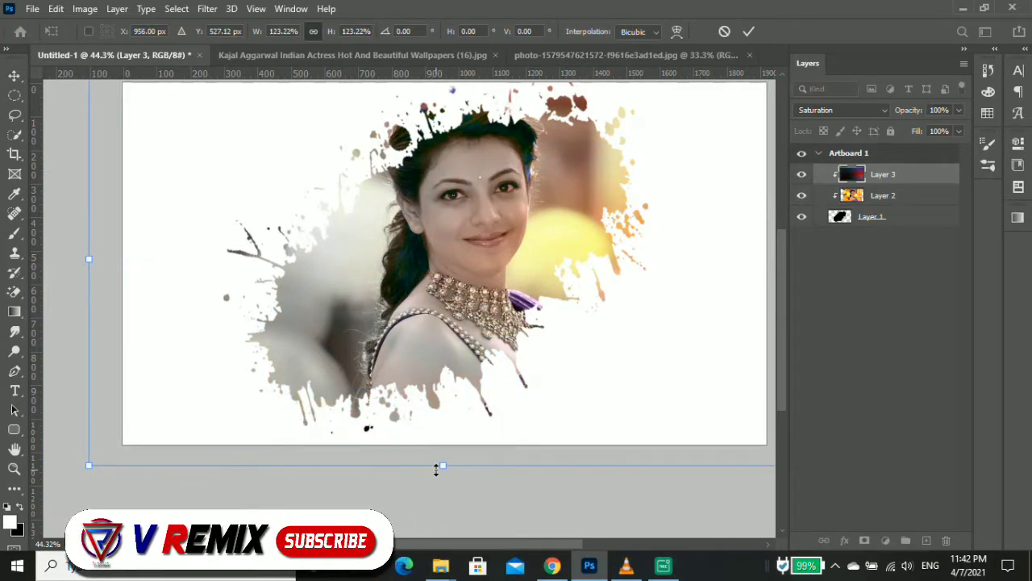
key("Return")
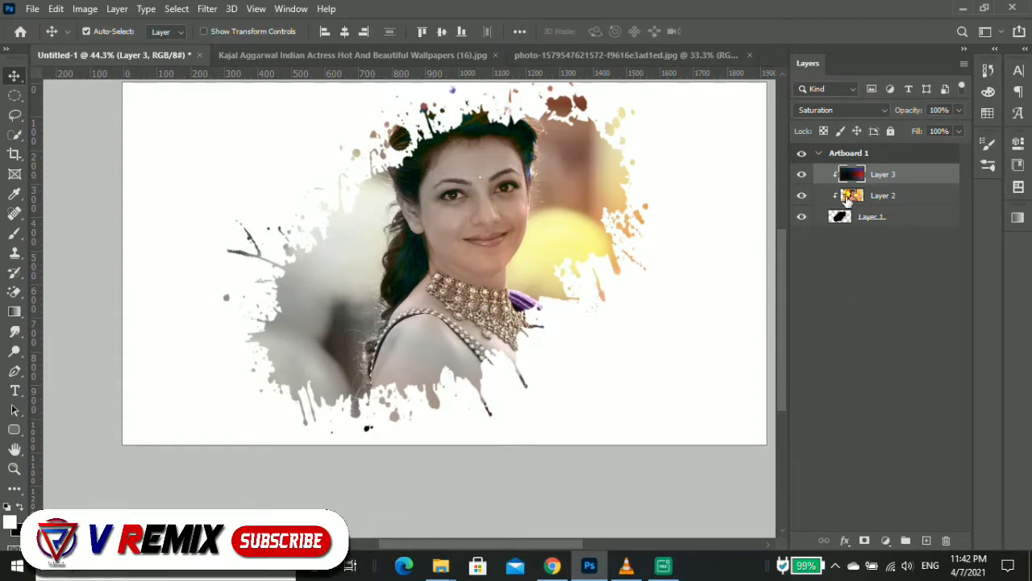
left_click(801, 175)
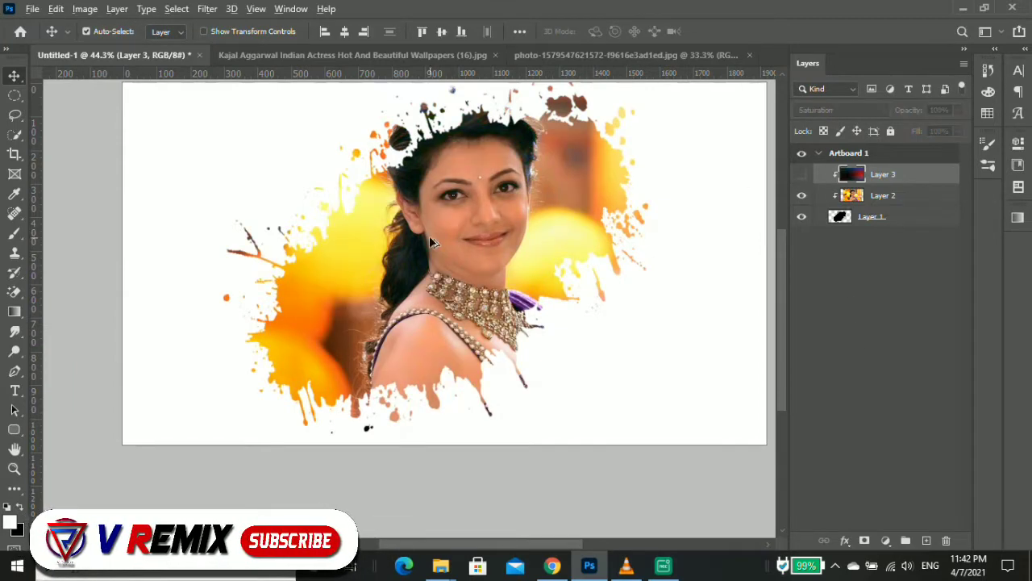
scroll(428, 234, "up", 2)
scroll(443, 217, "down", 2)
scroll(477, 227, "up", 1)
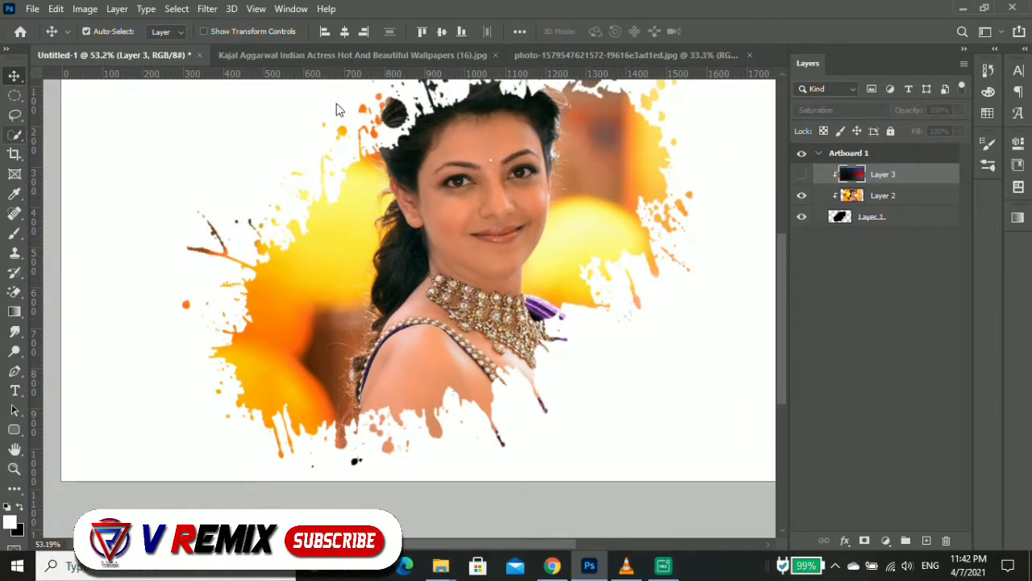
left_click(15, 134)
left_click(92, 148)
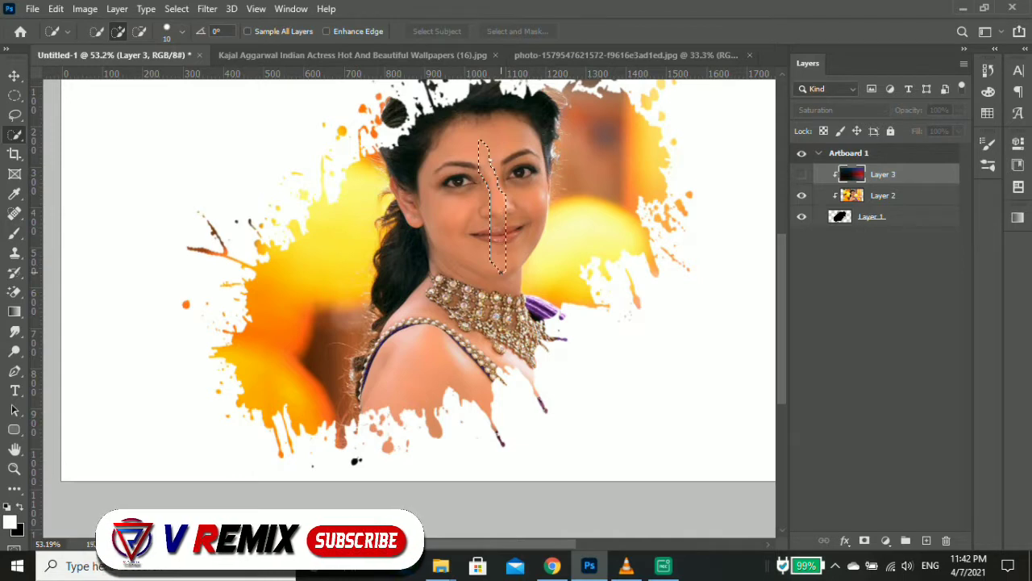
left_click(13, 139)
left_click(64, 147)
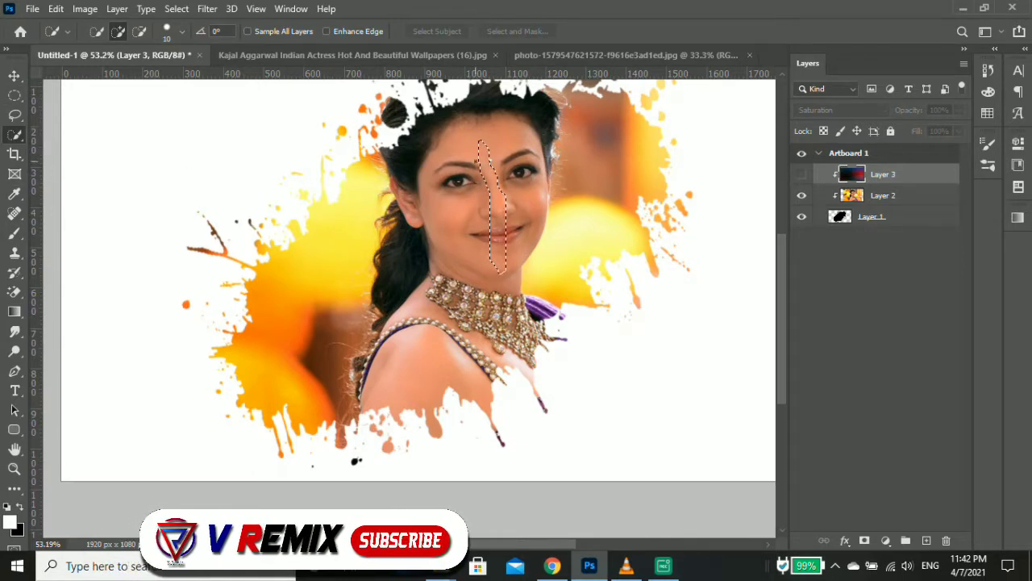
left_click(474, 157)
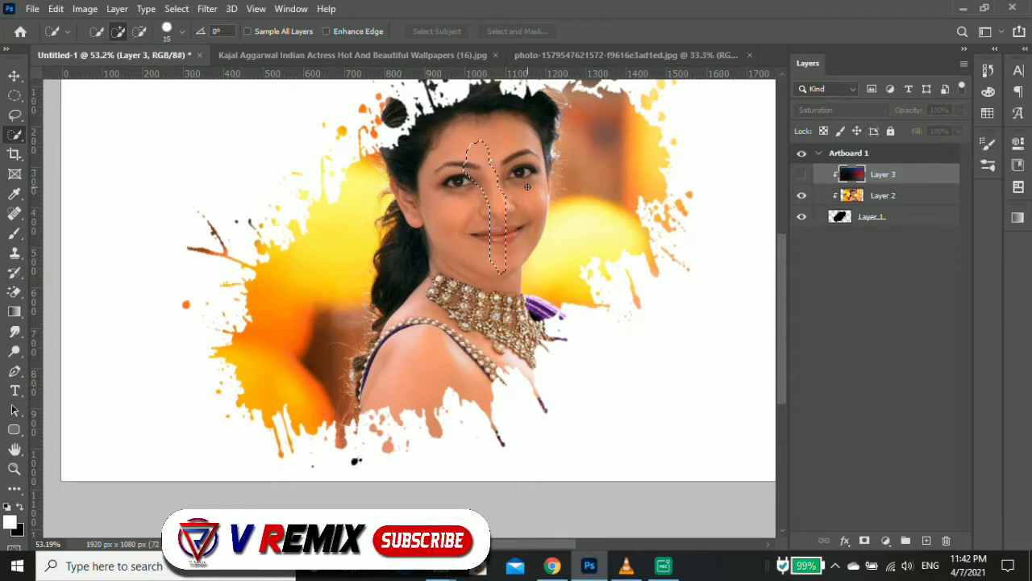
key("bracketright")
key("bracketright")
key("bracketright")
mouse_move(509, 184)
left_mouse_down()
mouse_move(521, 175)
mouse_move(484, 150)
mouse_move(484, 138)
mouse_move(535, 208)
mouse_move(444, 330)
left_mouse_up()
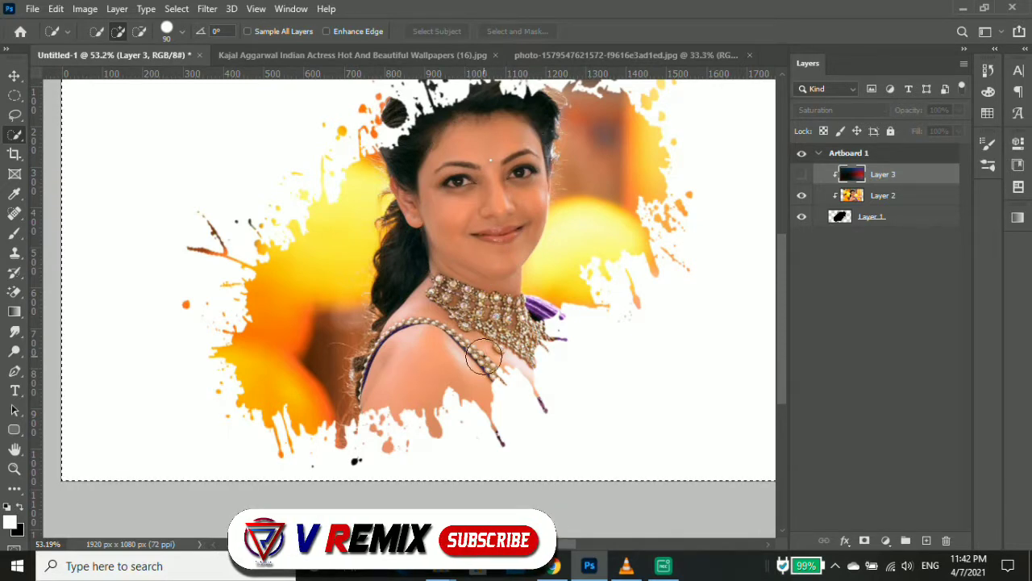
scroll(492, 311, "down", 3)
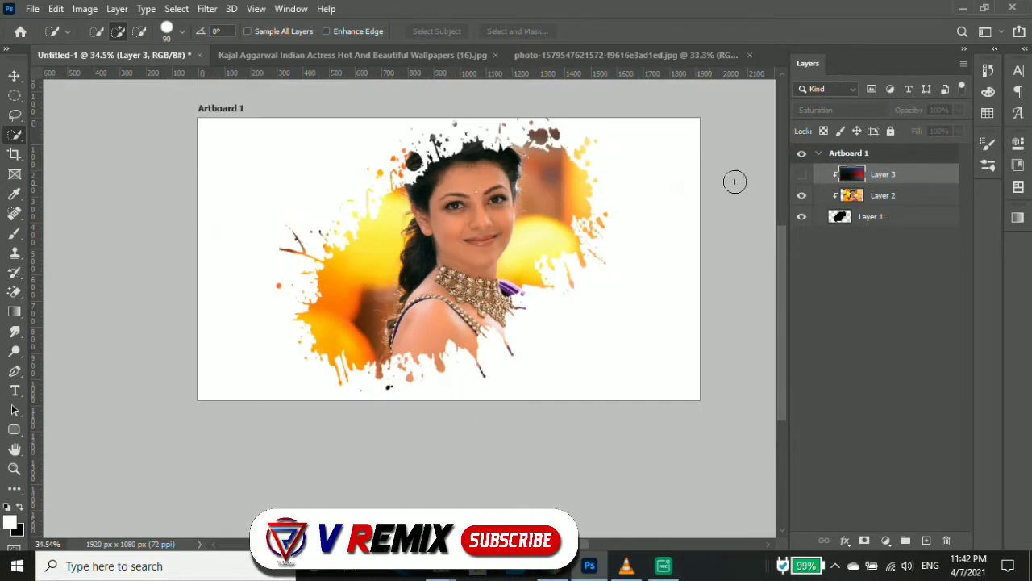
left_click(802, 174)
scroll(540, 137, "up", 1)
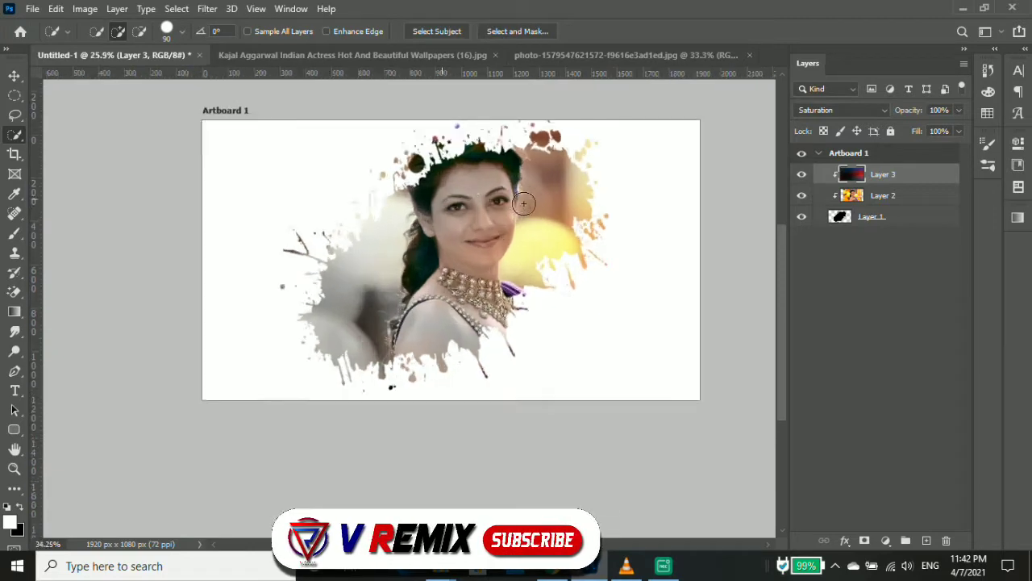
scroll(539, 137, "up", 1)
scroll(361, 261, "down", 3)
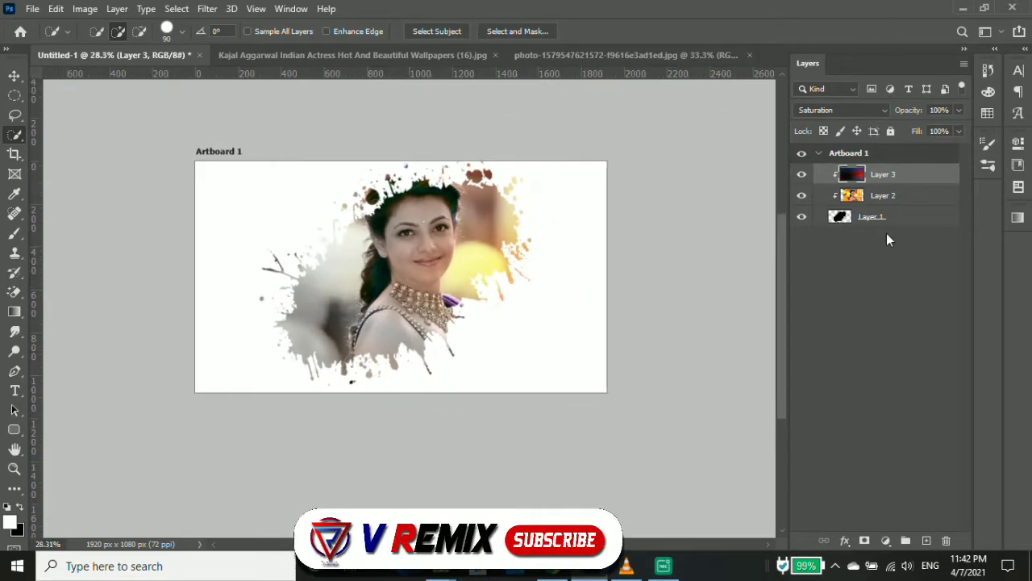
Step: Add a new Layer 4 and try a linear gradient fill on it
left_click(926, 540)
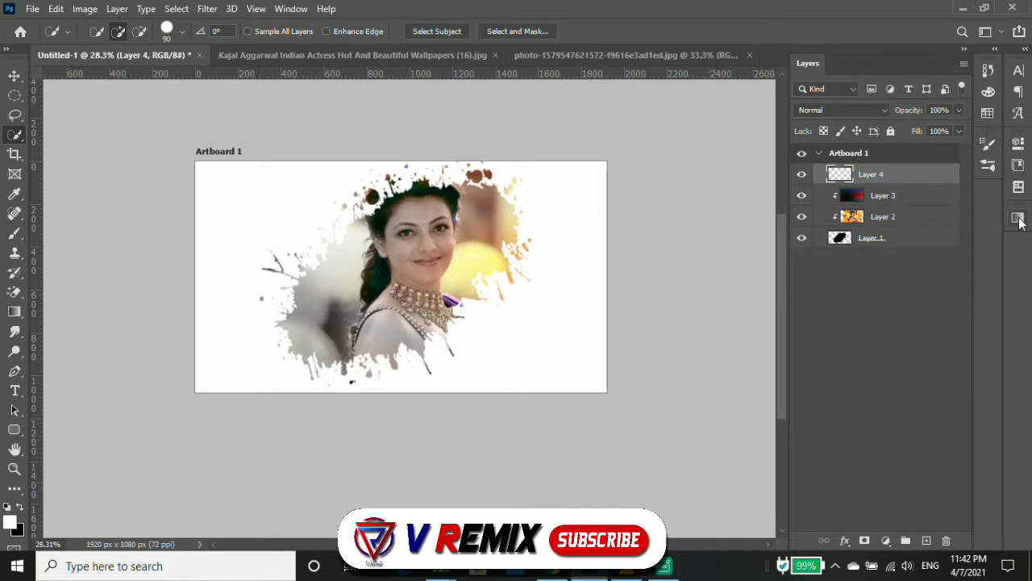
left_click(18, 313)
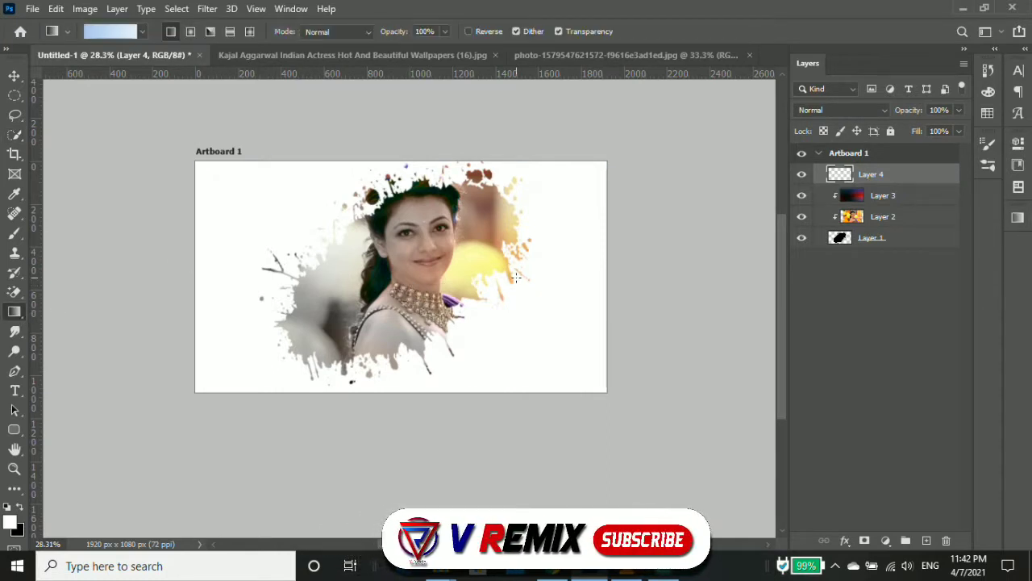
left_click_drag(423, 277, 516, 278)
scroll(467, 286, "up", 2)
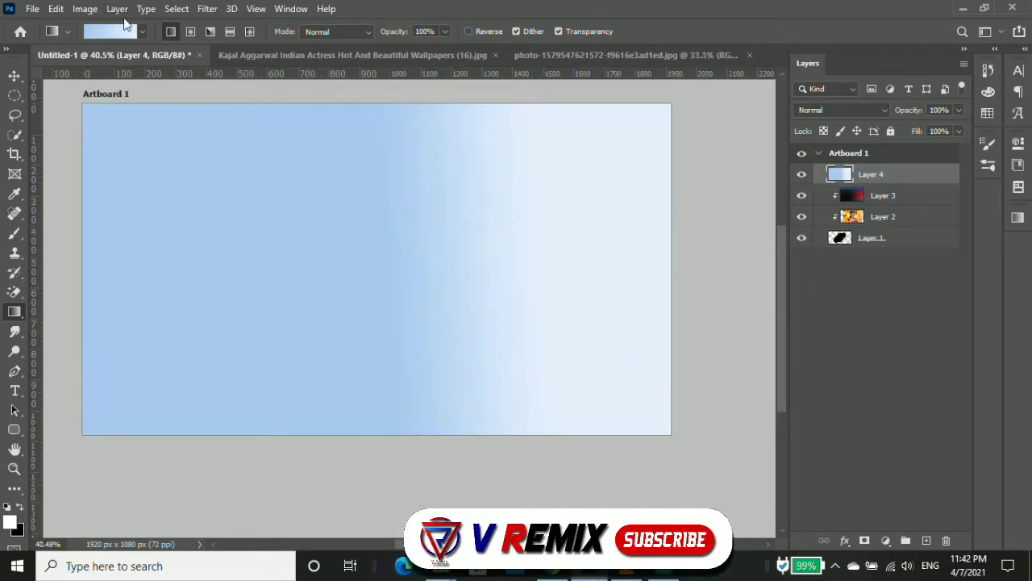
Step: Set the Gradient tool to the Basics black-and-white preset in Radial mode
left_click(67, 32)
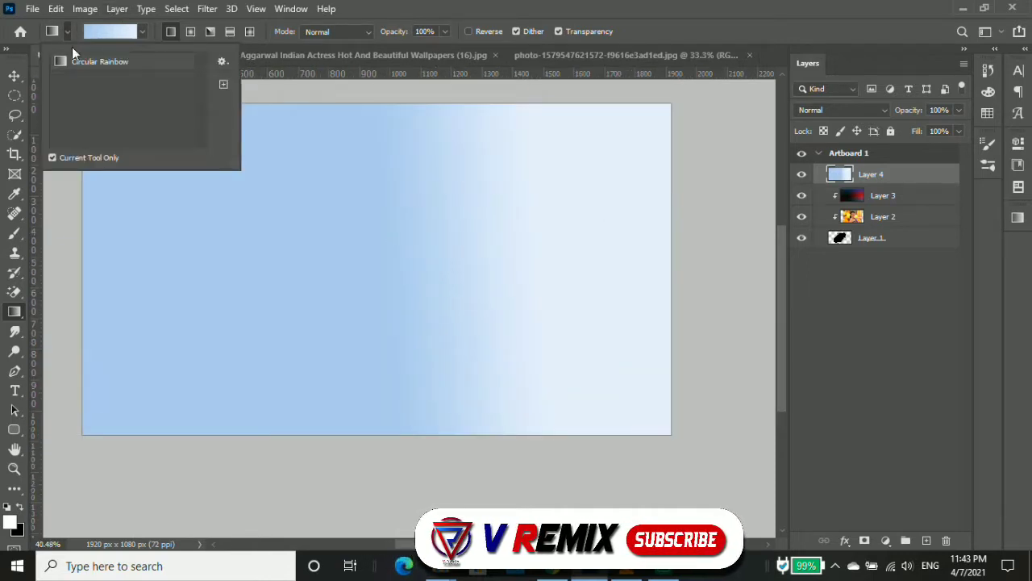
left_click(142, 32)
left_click(32, 59)
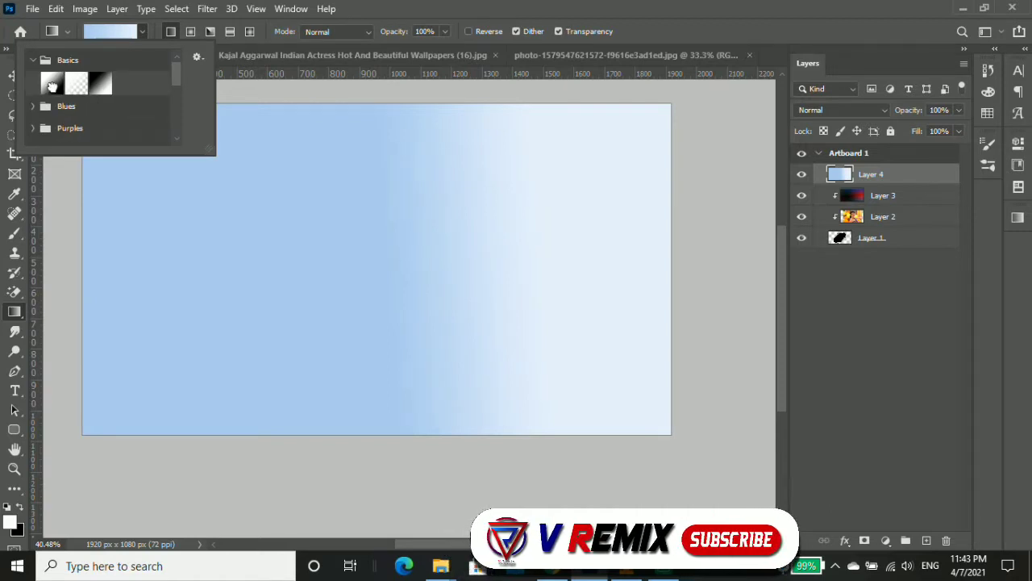
left_click(52, 85)
left_click(195, 32)
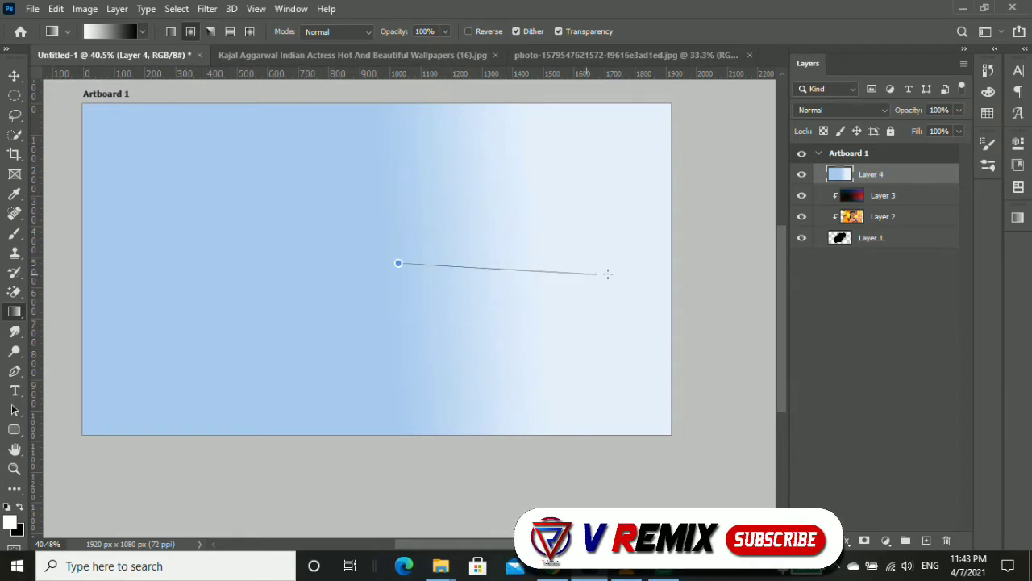
Step: Draw a wide white-to-black radial gradient from the centre and move Layer 4 below Layer 1
left_click_drag(400, 261, 594, 271)
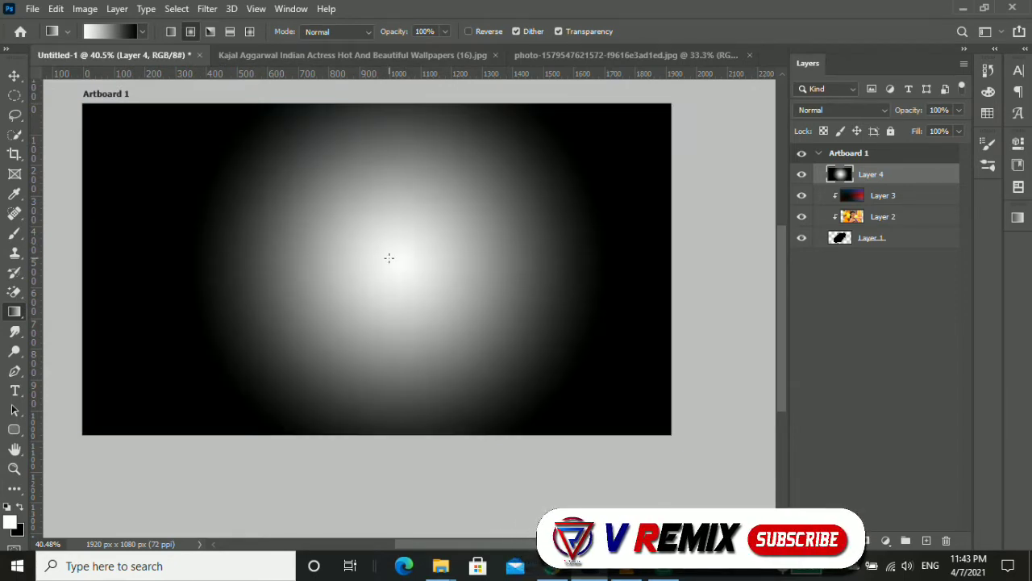
left_click_drag(388, 257, 742, 256)
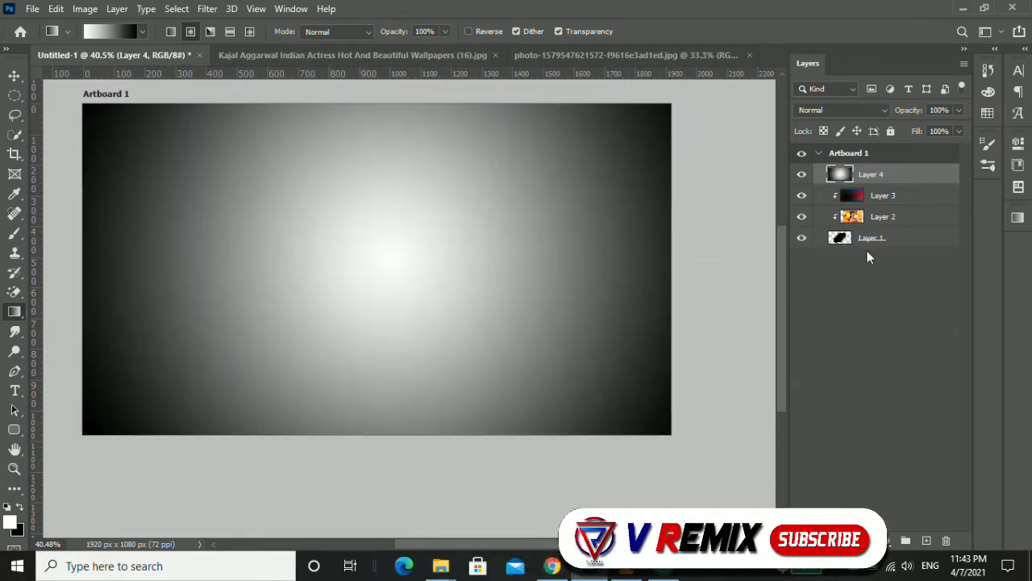
left_click_drag(906, 174, 923, 282)
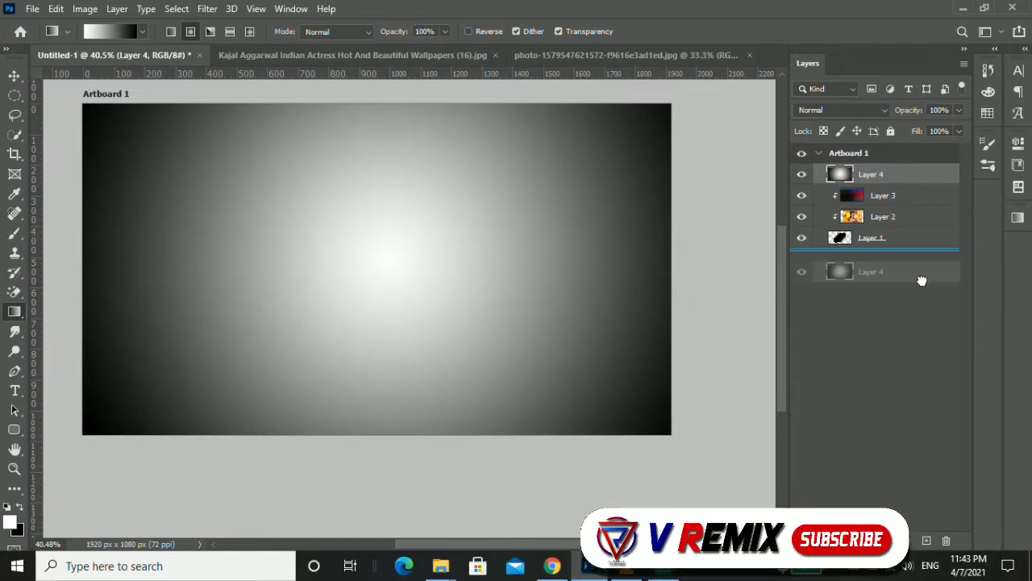
left_click_drag(906, 179, 918, 246)
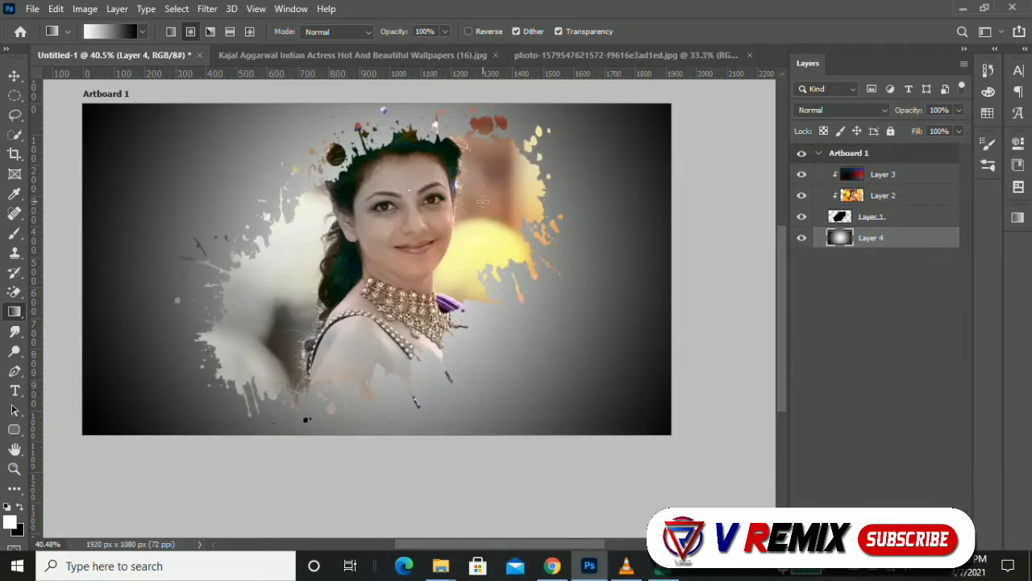
Step: Set the background Layer 4 to 37% opacity and 84% fill
scroll(392, 222, "up", 2)
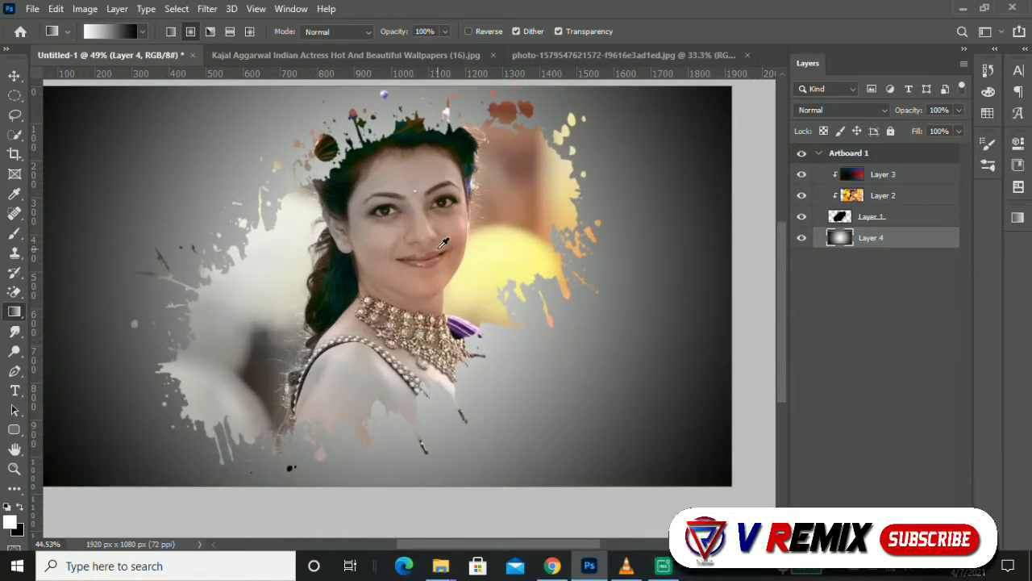
scroll(419, 194, "down", 1)
scroll(441, 167, "up", 1)
scroll(441, 167, "down", 1)
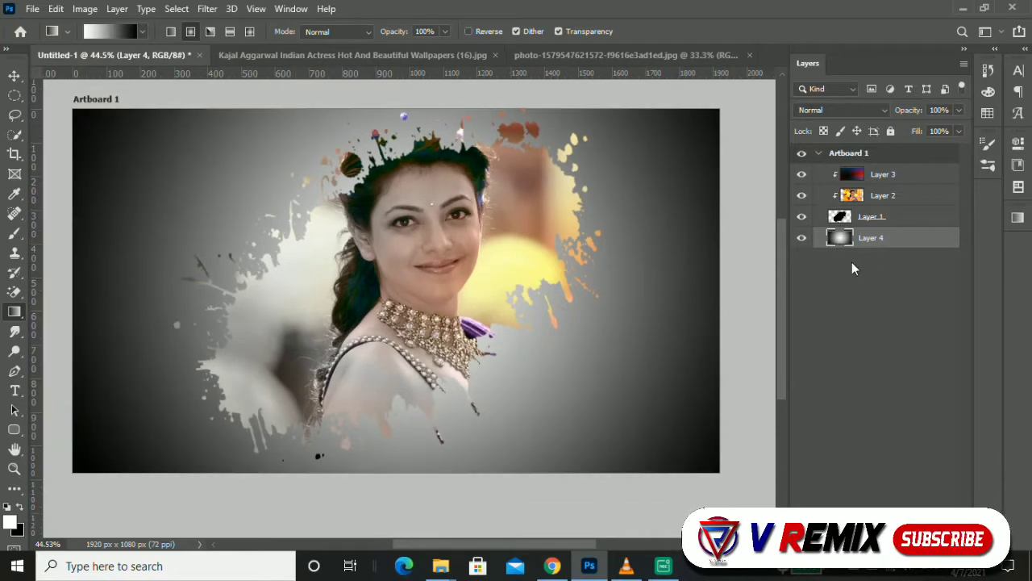
left_click(958, 112)
left_click(930, 129)
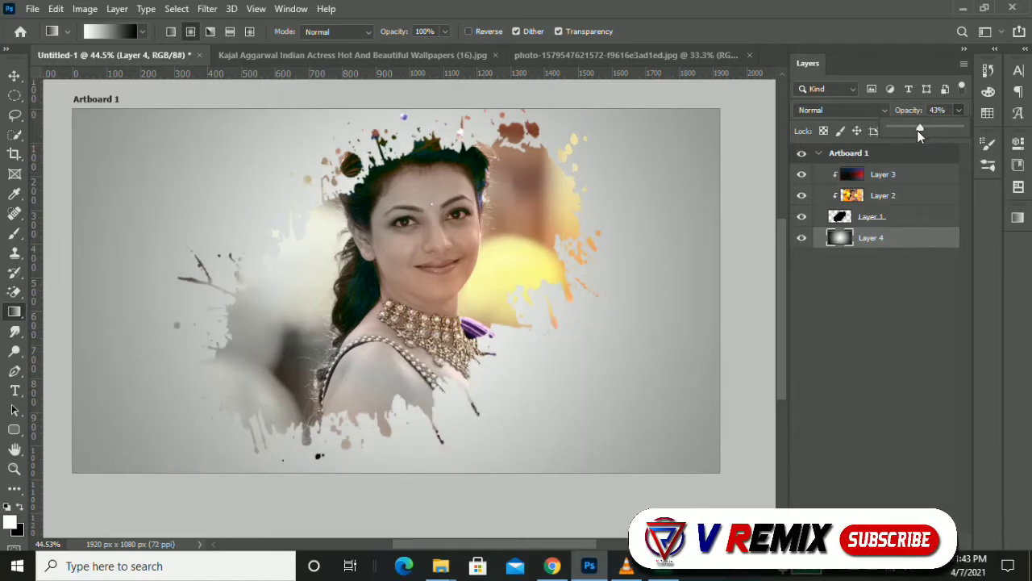
left_click_drag(917, 130, 915, 131)
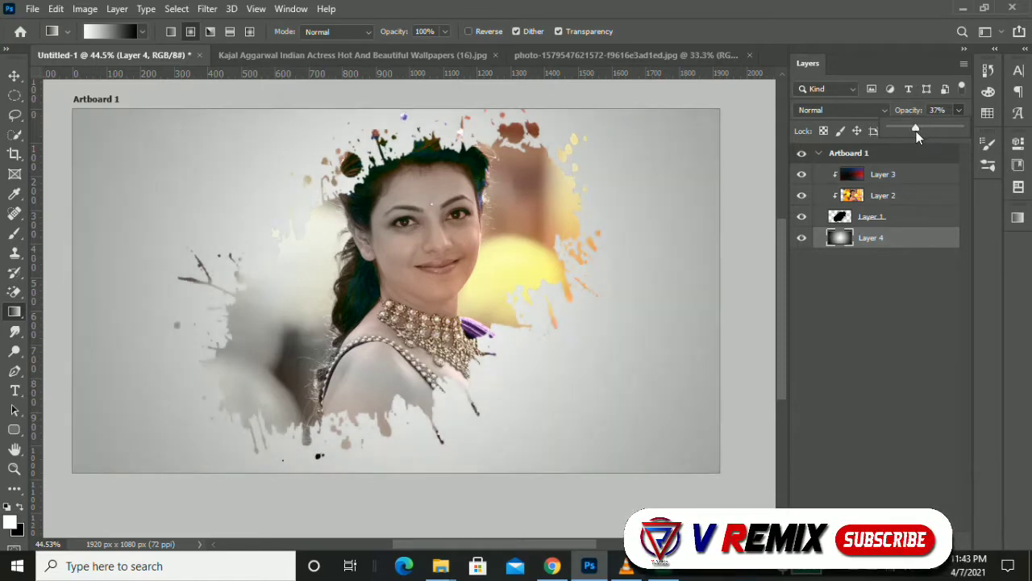
left_click(962, 109)
left_click(959, 130)
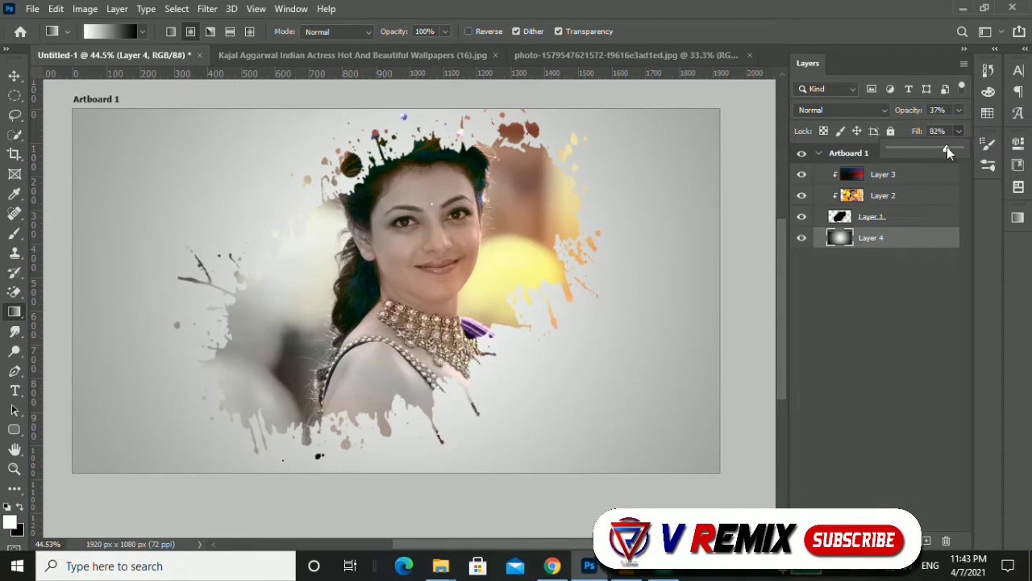
left_click_drag(947, 152, 940, 154)
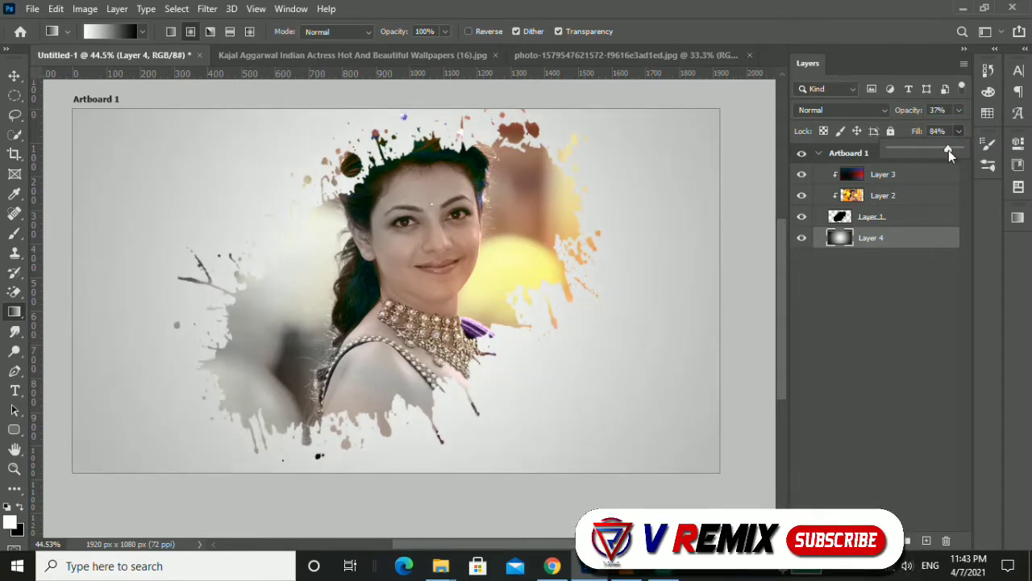
scroll(427, 322, "down", 3)
scroll(417, 327, "up", 2)
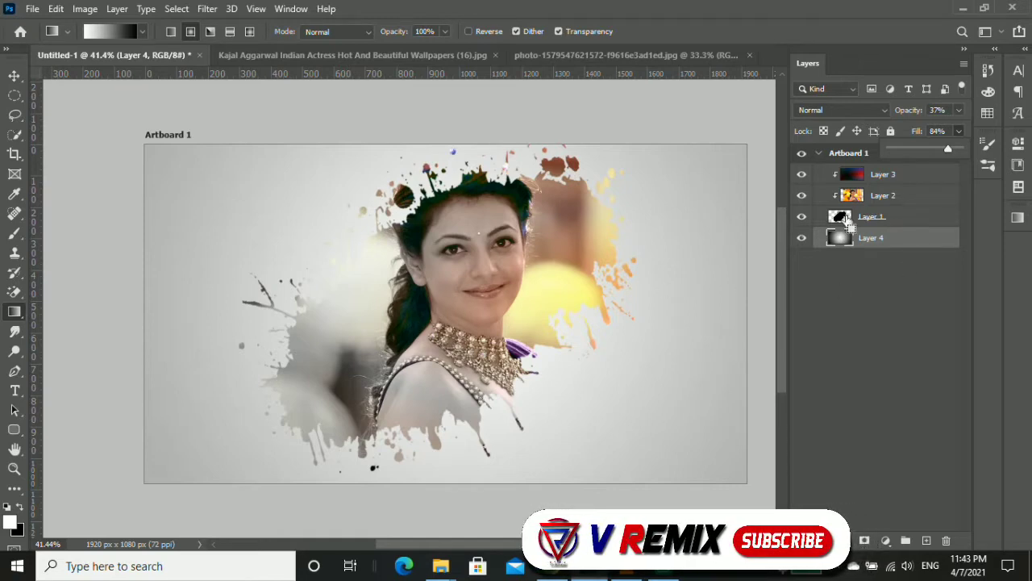
Step: Open Layer 1's layer style and enable Drop Shadow
left_click(895, 218)
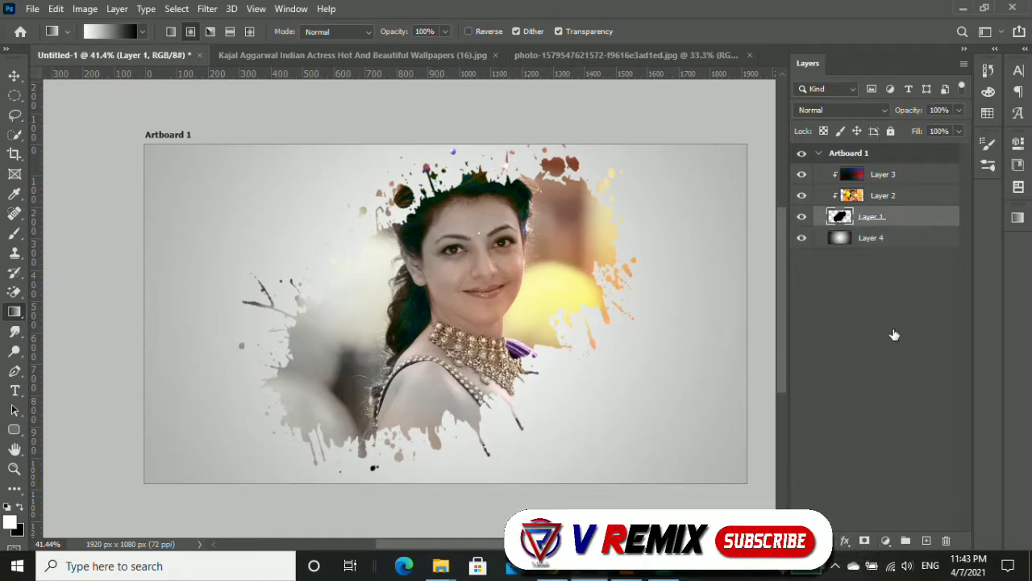
double_click(922, 224)
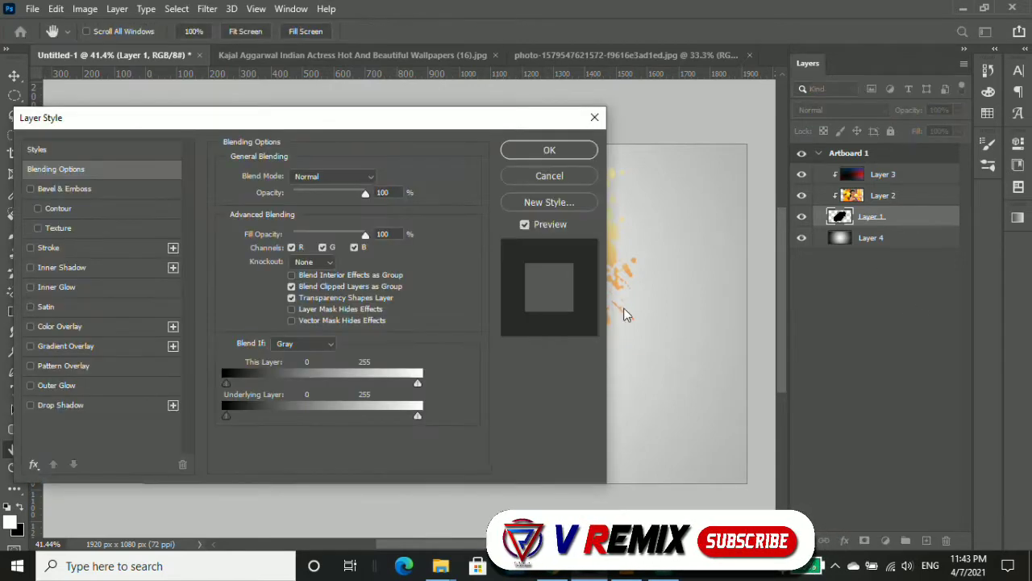
left_click(30, 405)
mouse_move(242, 131)
left_mouse_down()
mouse_move(16, 218)
mouse_move(46, 65)
left_mouse_up()
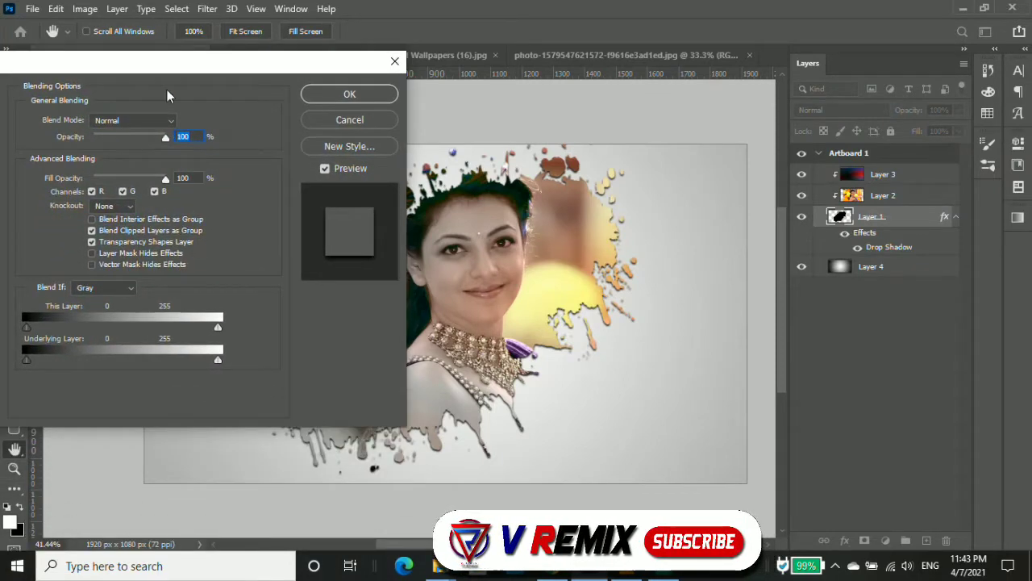
mouse_move(170, 63)
left_mouse_down()
mouse_move(246, 13)
mouse_move(332, 14)
left_mouse_up()
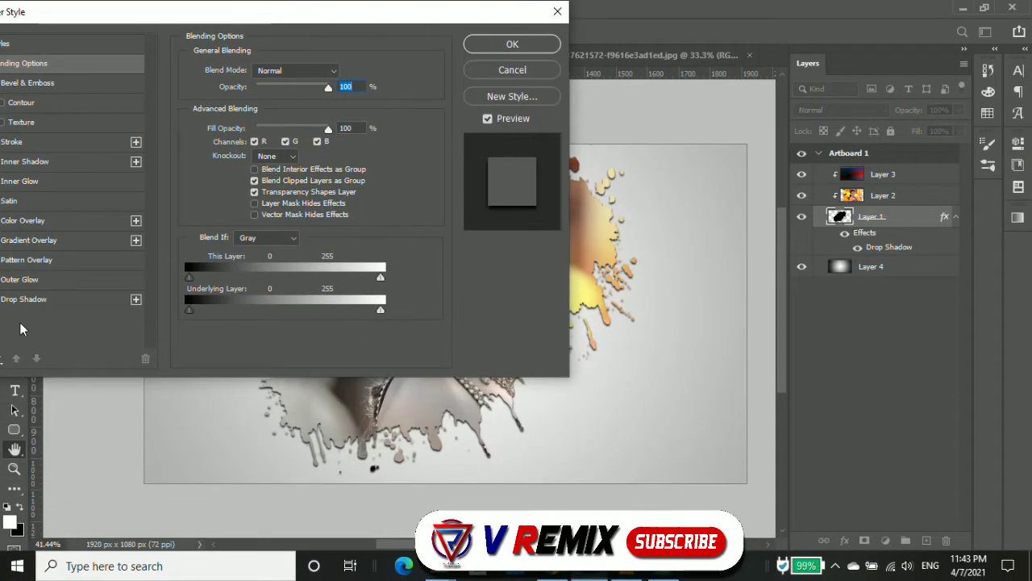
left_click(31, 302)
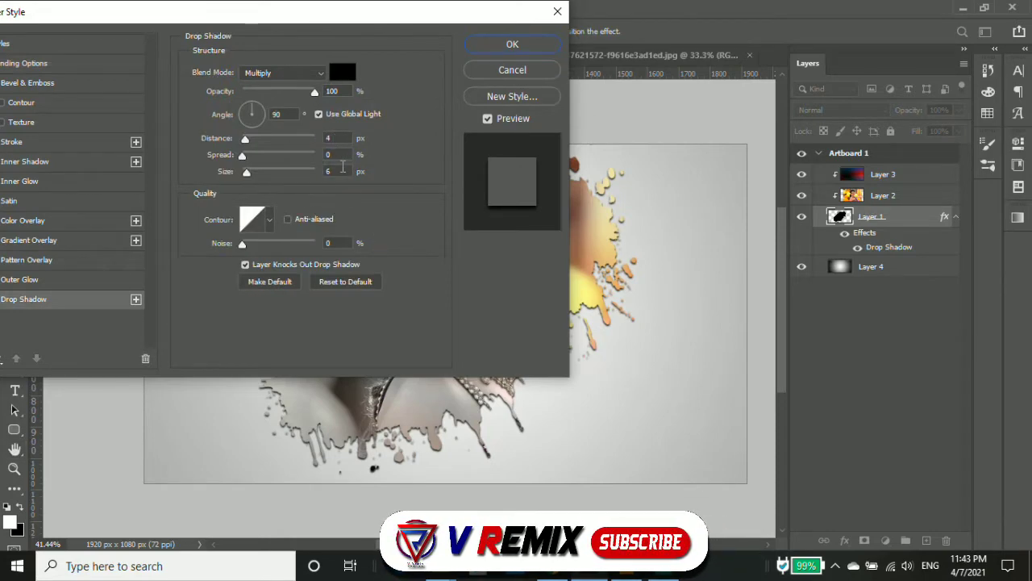
Step: Increase the drop shadow's distance and size values
left_click(338, 137)
scroll(338, 135, "up", 11)
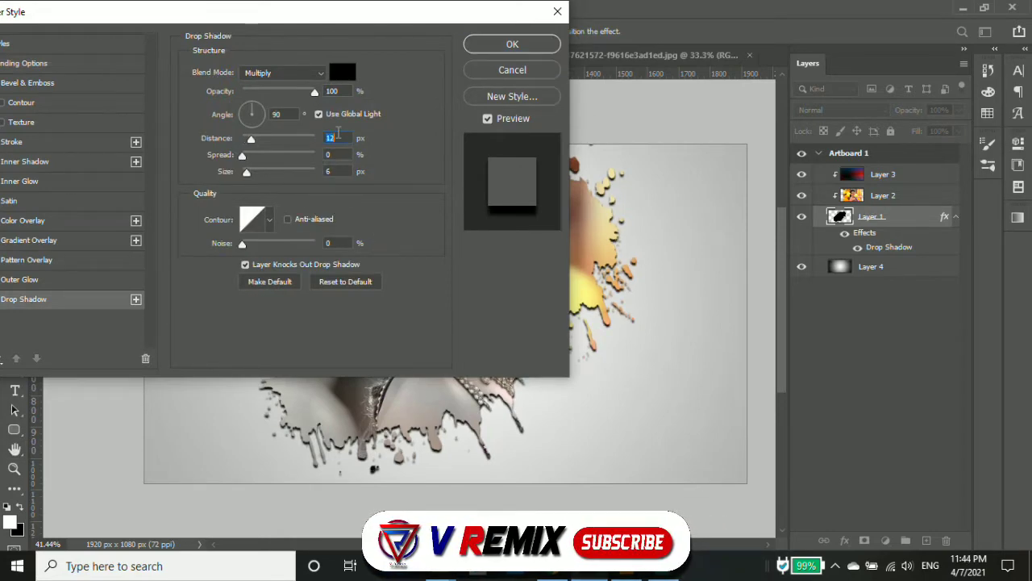
left_click(341, 171)
scroll(340, 171, "up", 6)
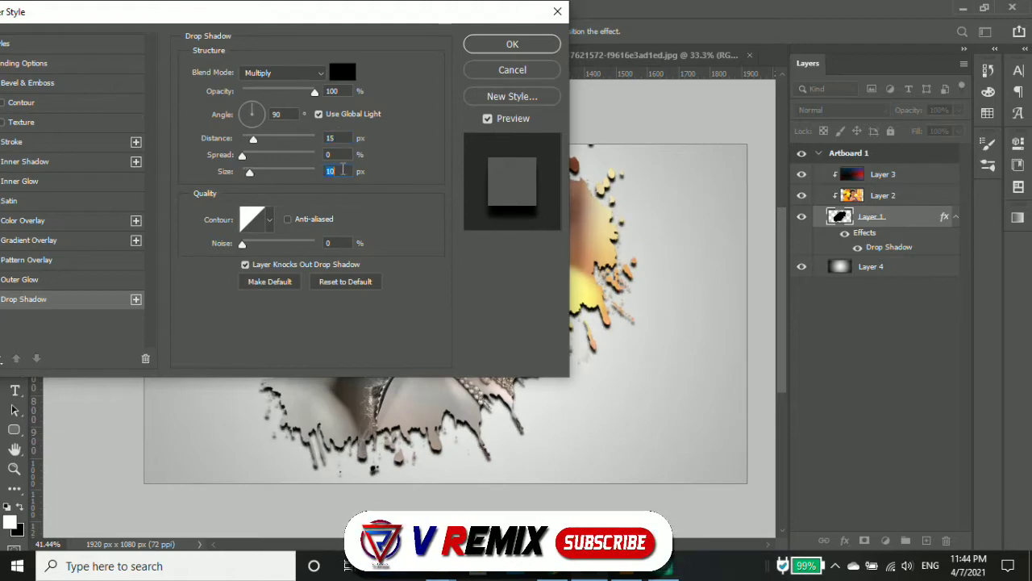
scroll(342, 170, "up", 6)
scroll(342, 170, "up", 5)
scroll(342, 170, "up", 2)
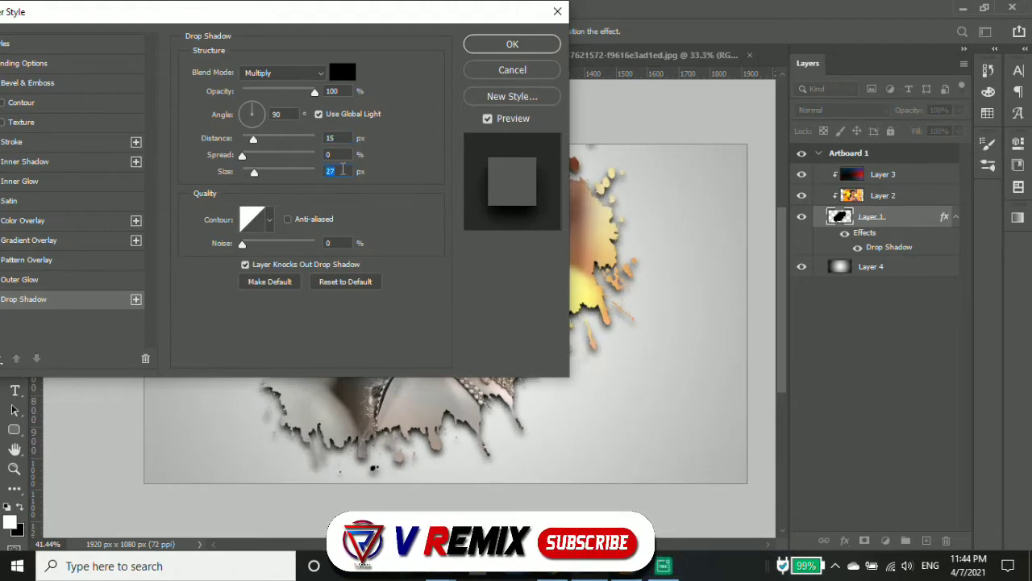
scroll(342, 170, "down", 7)
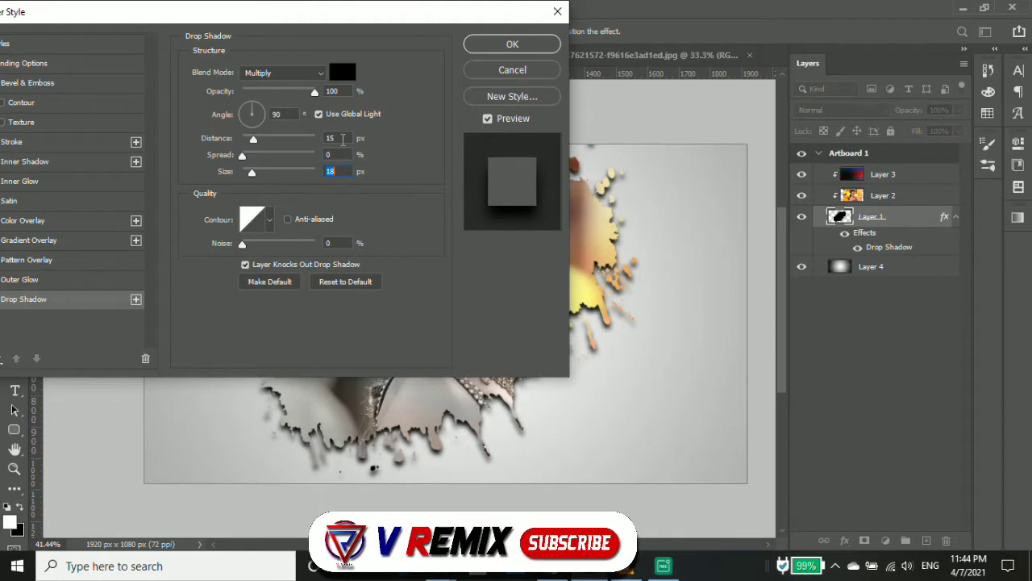
Step: Settle the shadow at 10 px distance and 44 px size, and apply it
left_click(342, 137)
scroll(342, 137, "down", 3)
scroll(342, 137, "down", 2)
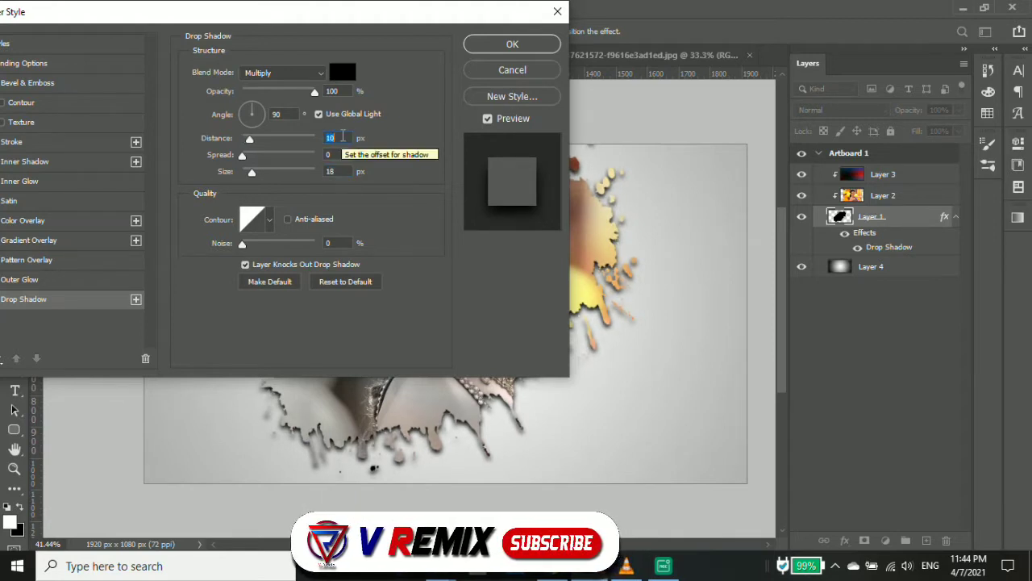
left_click(343, 171)
scroll(342, 171, "up", 15)
scroll(343, 171, "up", 7)
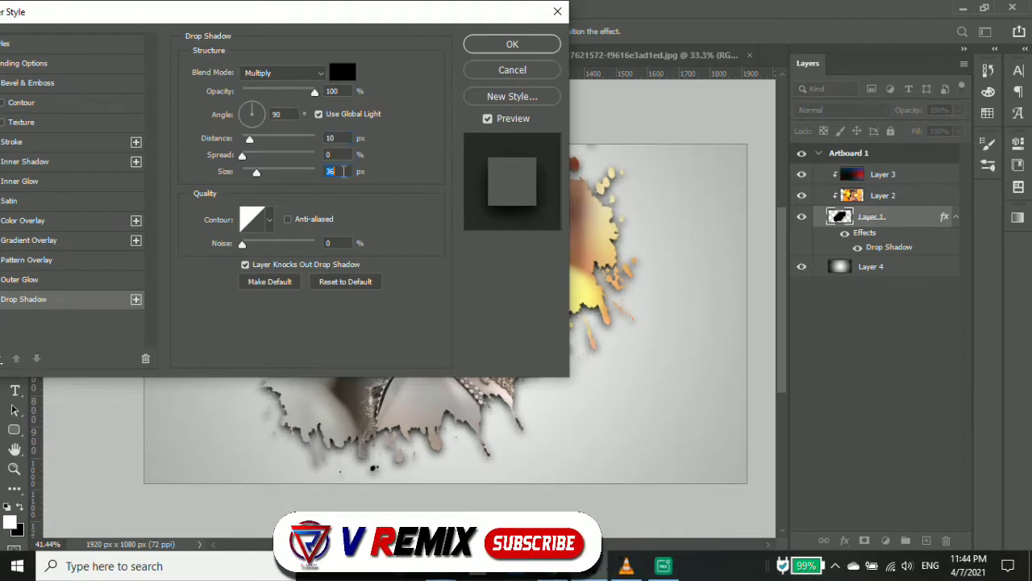
scroll(343, 171, "up", 4)
left_click(511, 44)
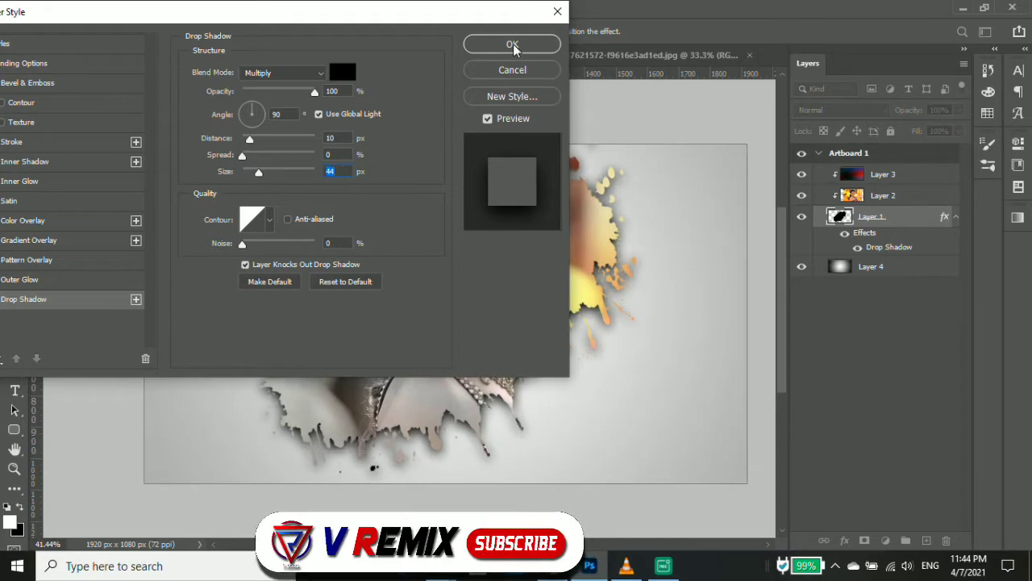
key("Return")
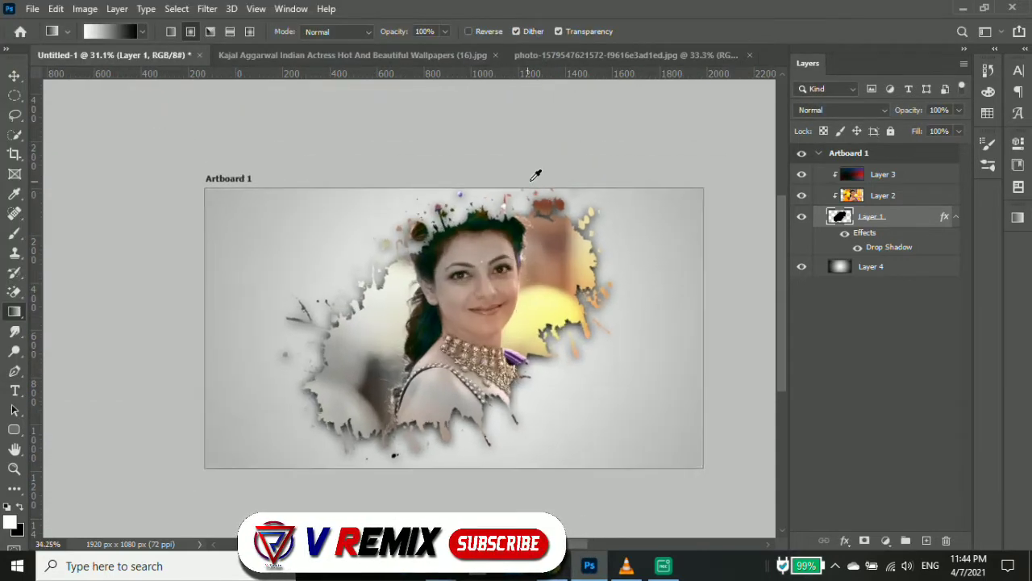
scroll(508, 323, "up", 5)
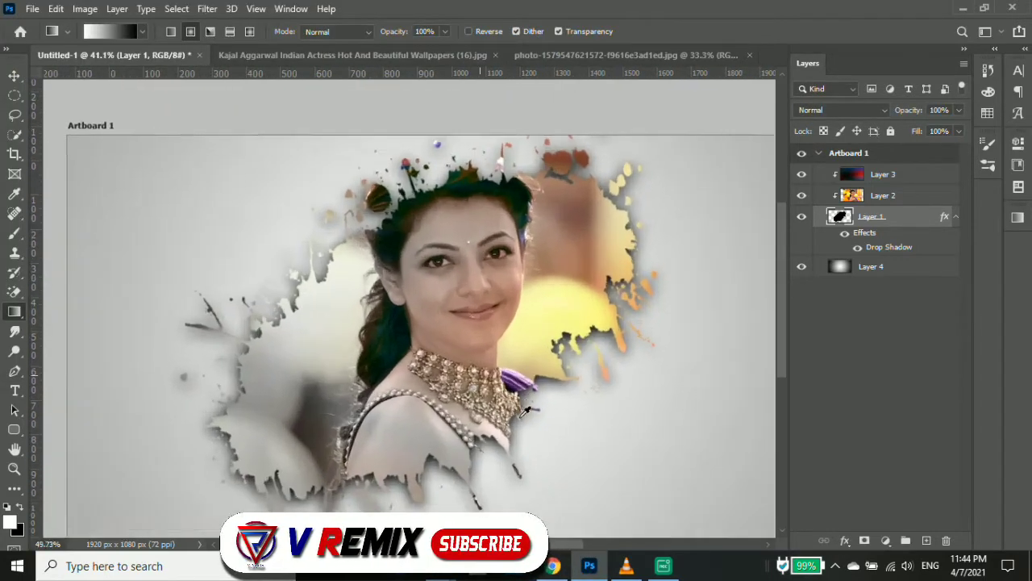
scroll(499, 411, "down", 3)
scroll(402, 418, "down", 2)
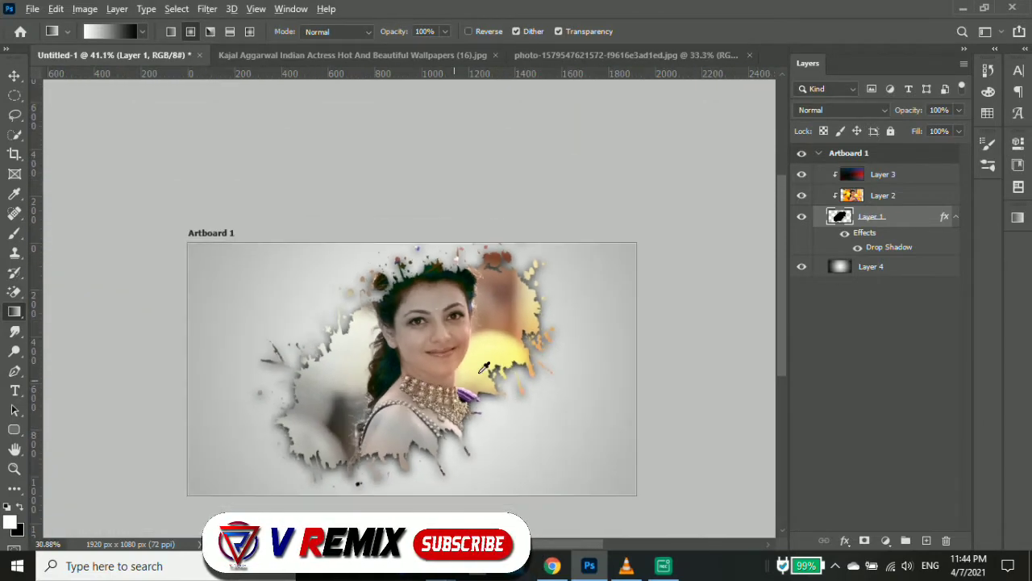
left_click(881, 176)
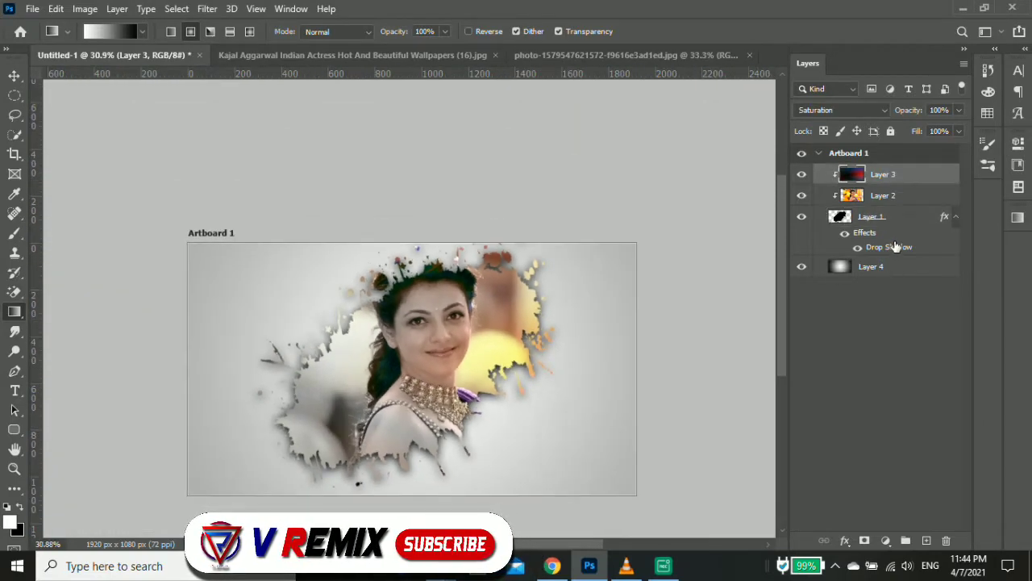
key("alt+shift+bracketleft")
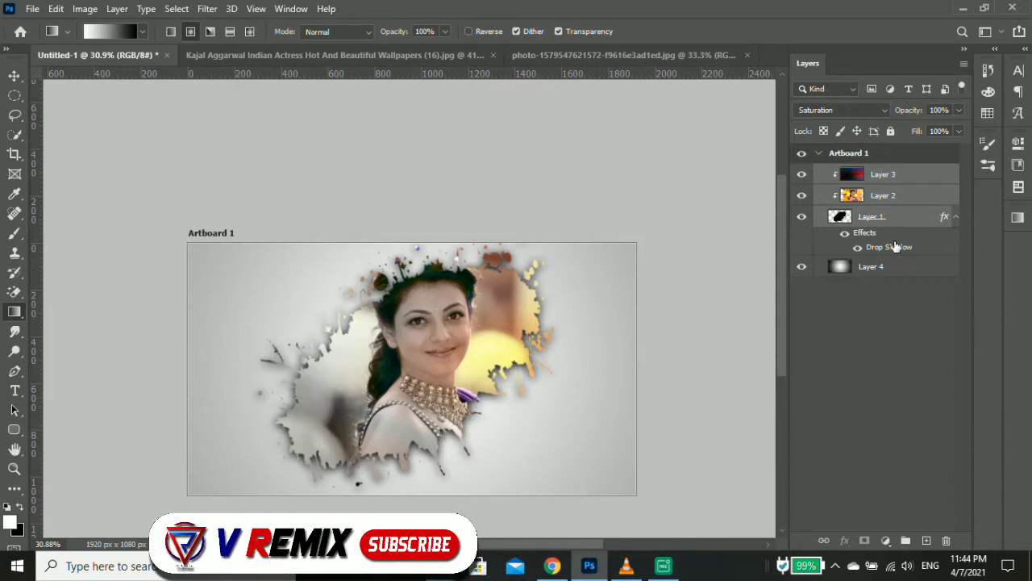
key("ctrl+t")
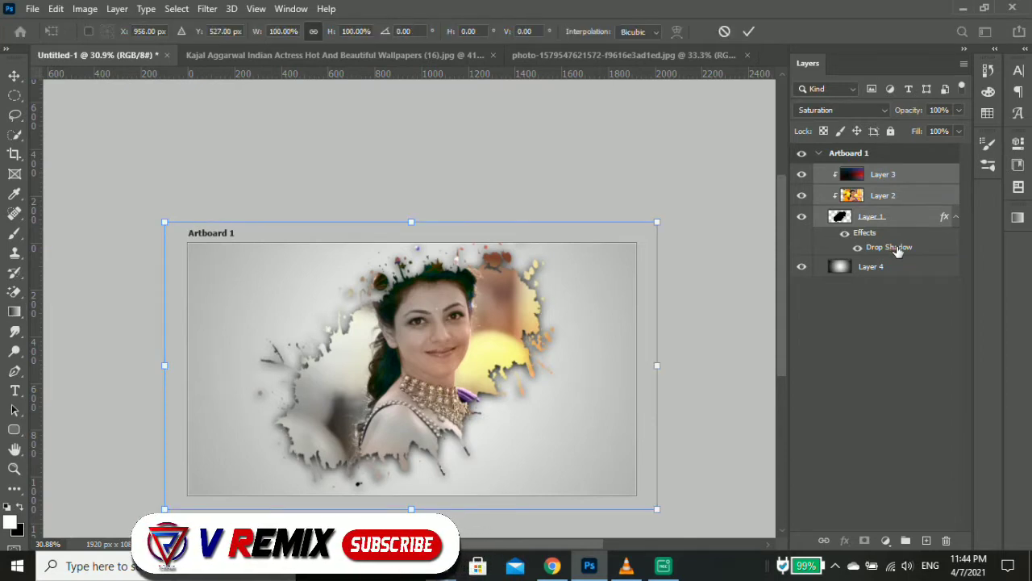
key("Down")
key("Down")
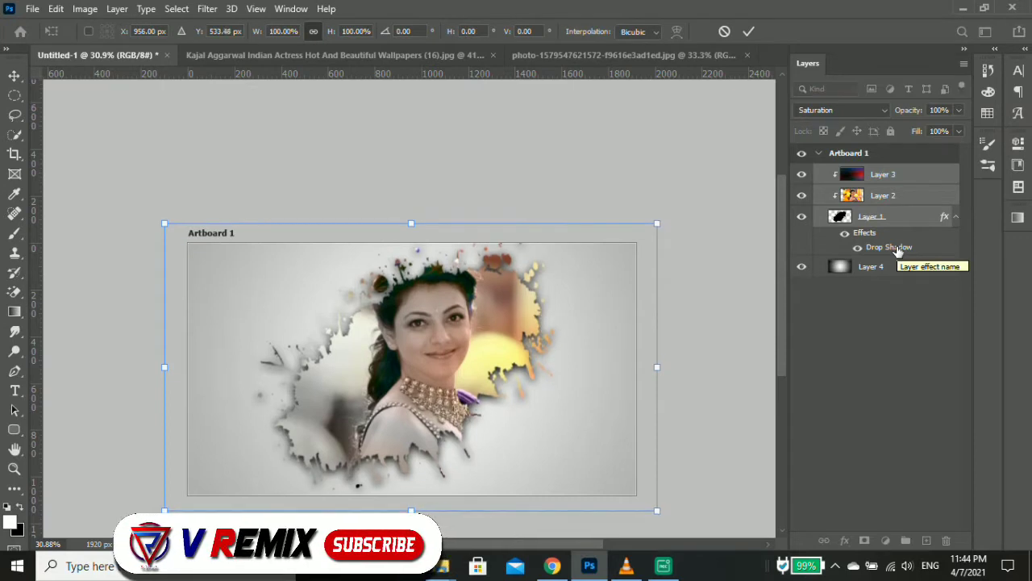
key("Down")
key("Down")
key("Down")
key("Down")
key("Down")
key("Down")
key("Down")
key("Down")
key("Down")
key("Down")
key("Down")
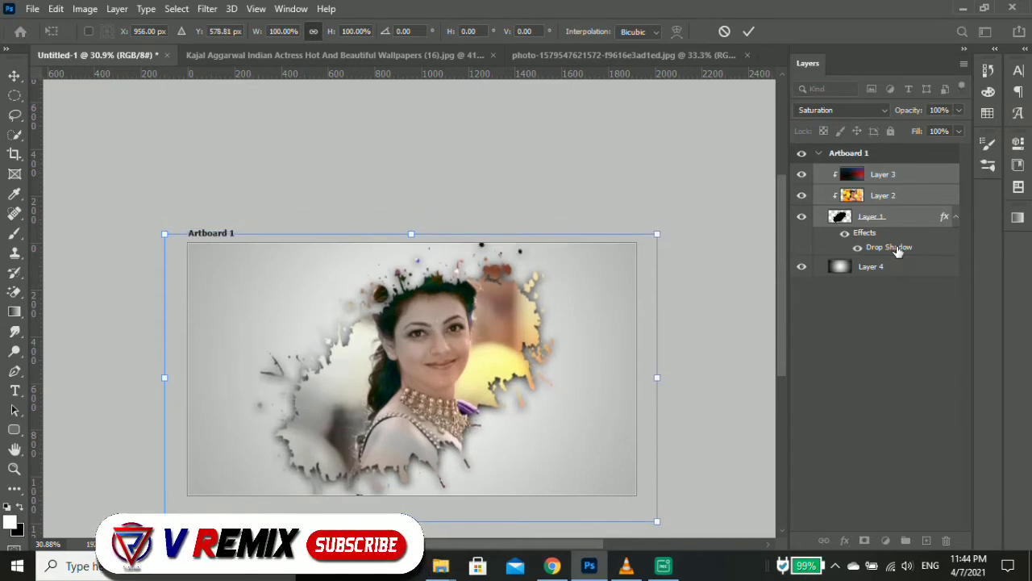
key("Down")
key("Down")
key("Down")
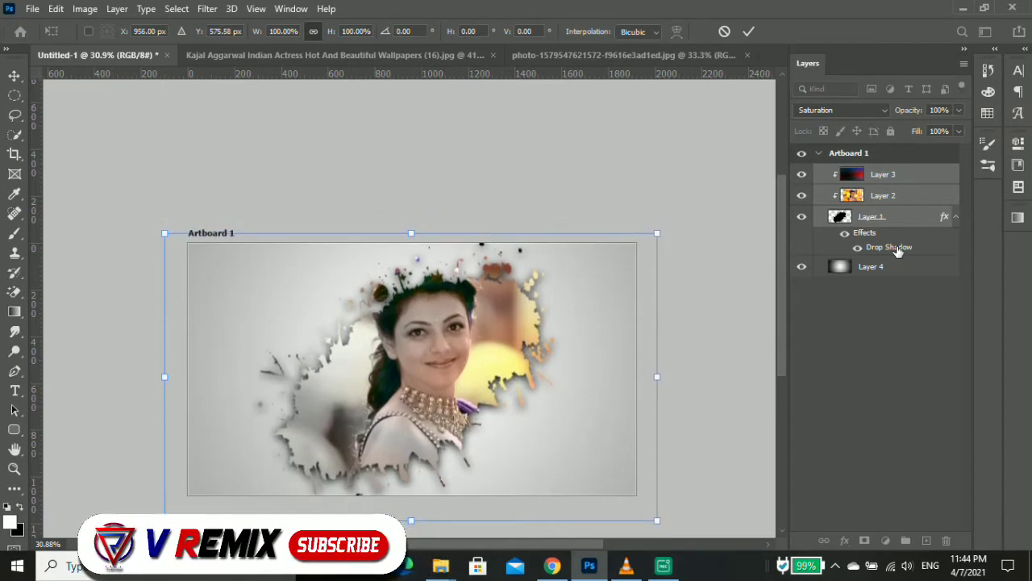
key("Up")
key("Up")
key("Up")
key("Up")
key("Up")
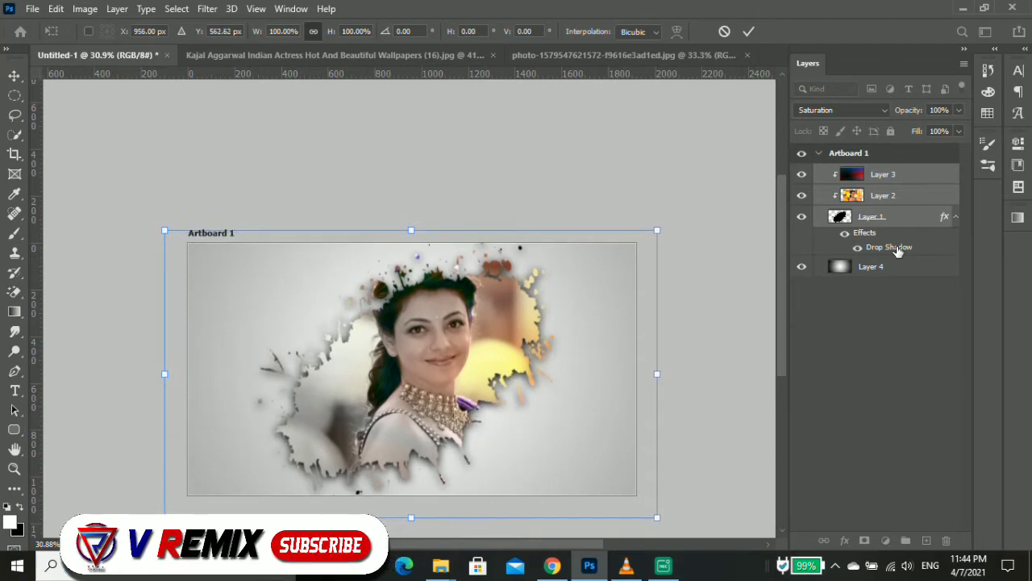
key("Return")
key("g")
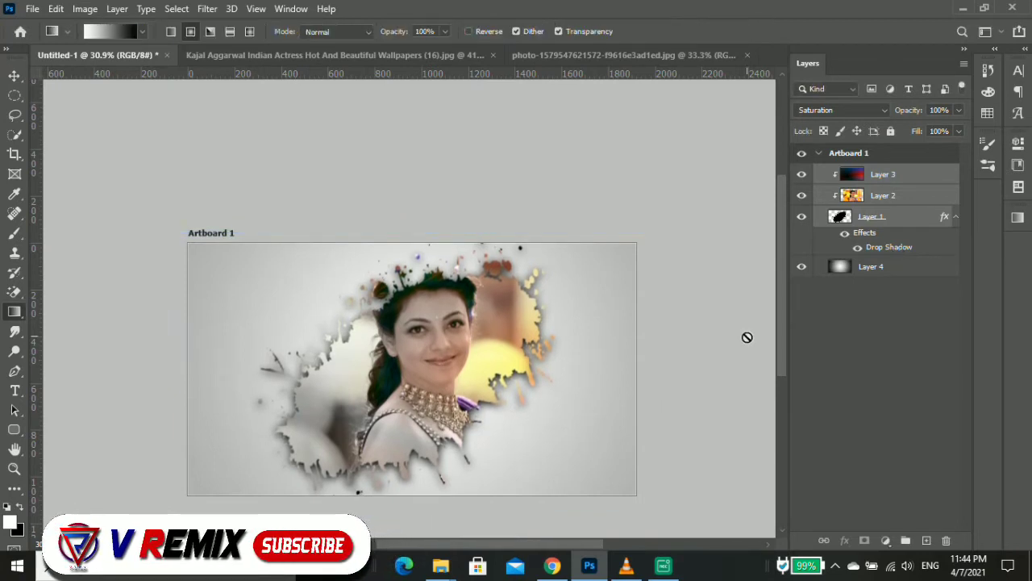
scroll(385, 390, "up", 1)
scroll(435, 419, "up", 1)
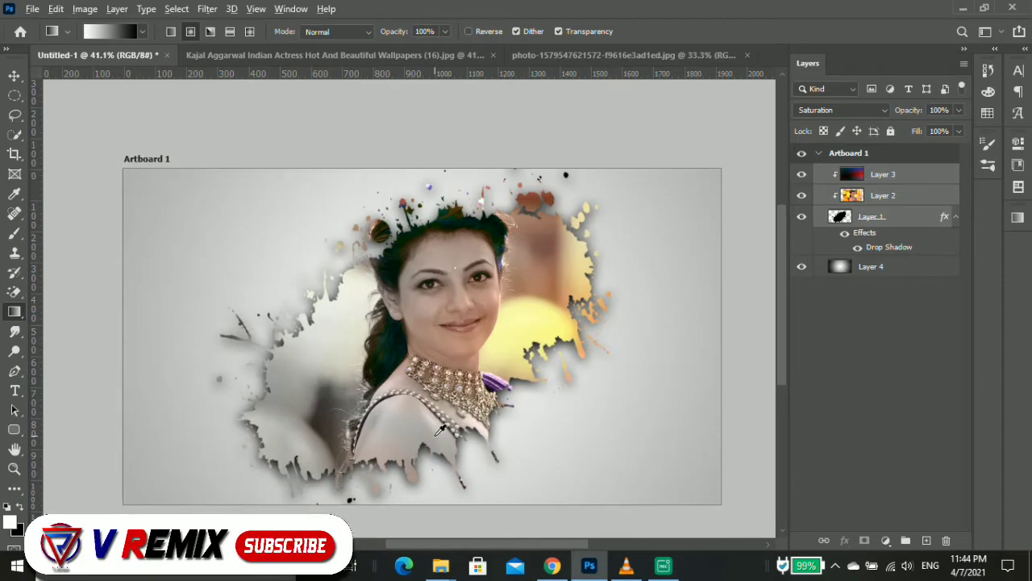
scroll(500, 447, "up", 1)
scroll(519, 457, "up", 1)
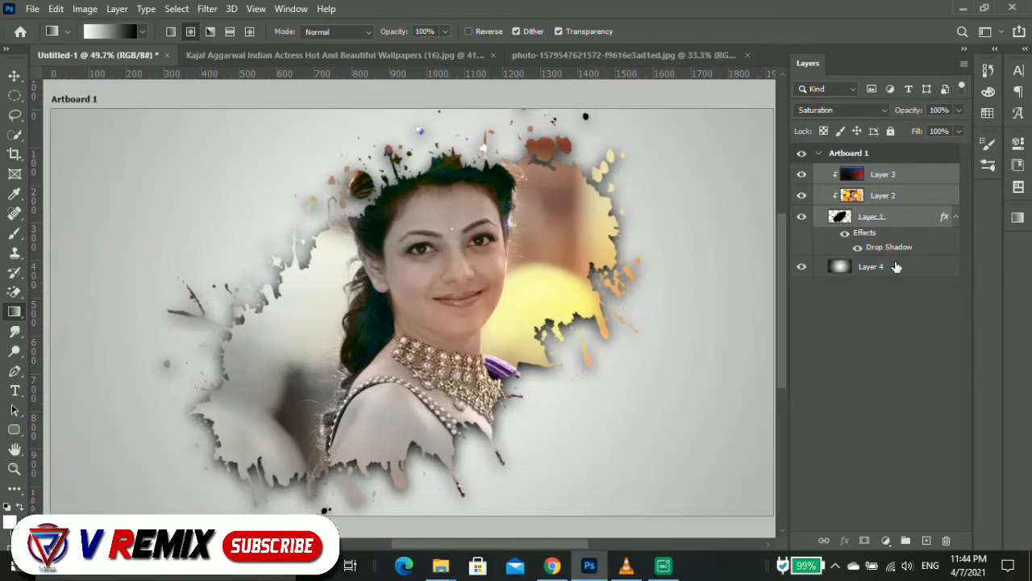
scroll(639, 221, "down", 1)
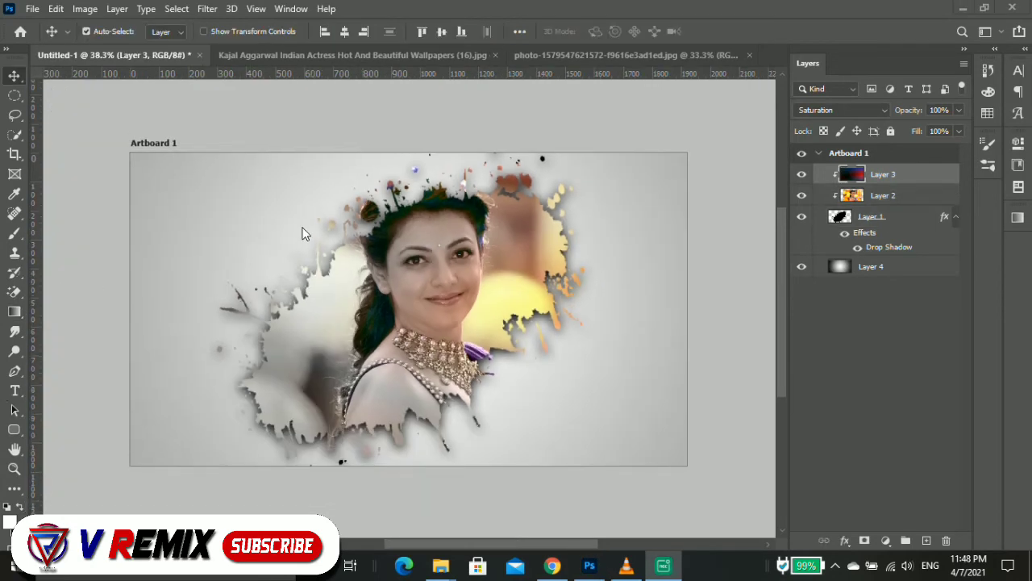
scroll(293, 292, "up", 2)
scroll(355, 267, "down", 2)
scroll(617, 307, "up", 1)
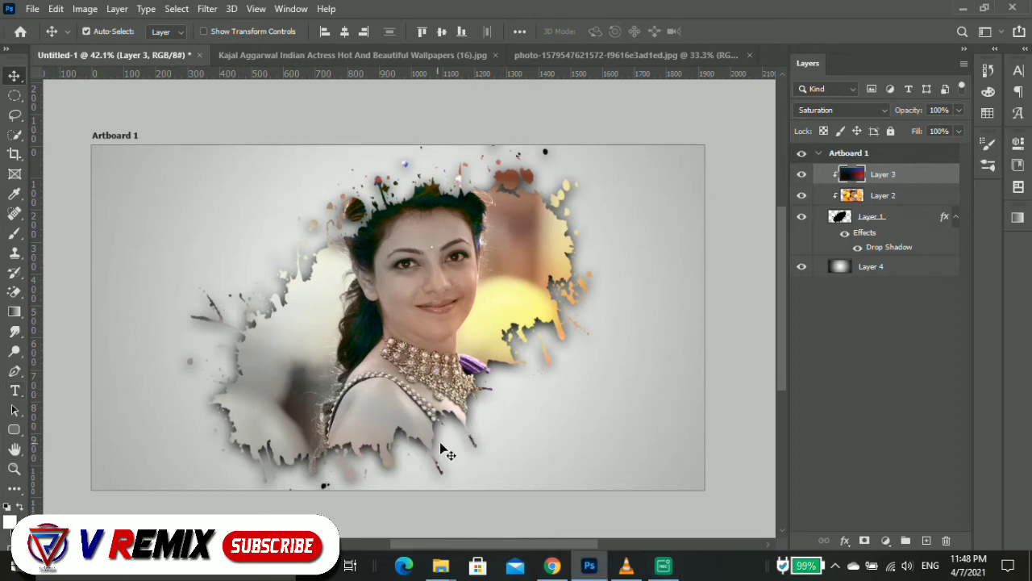
left_click(539, 444)
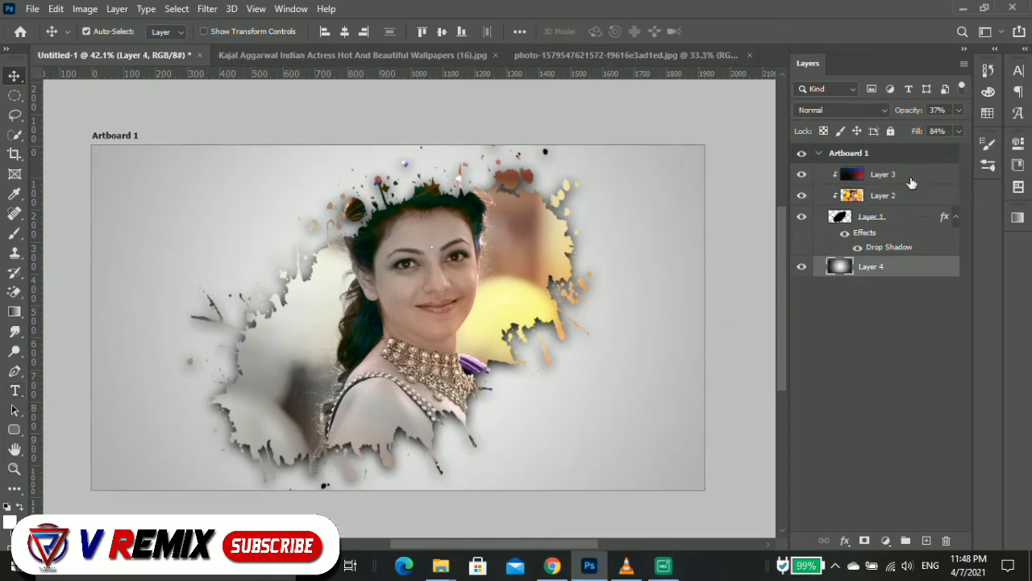
left_click(881, 174)
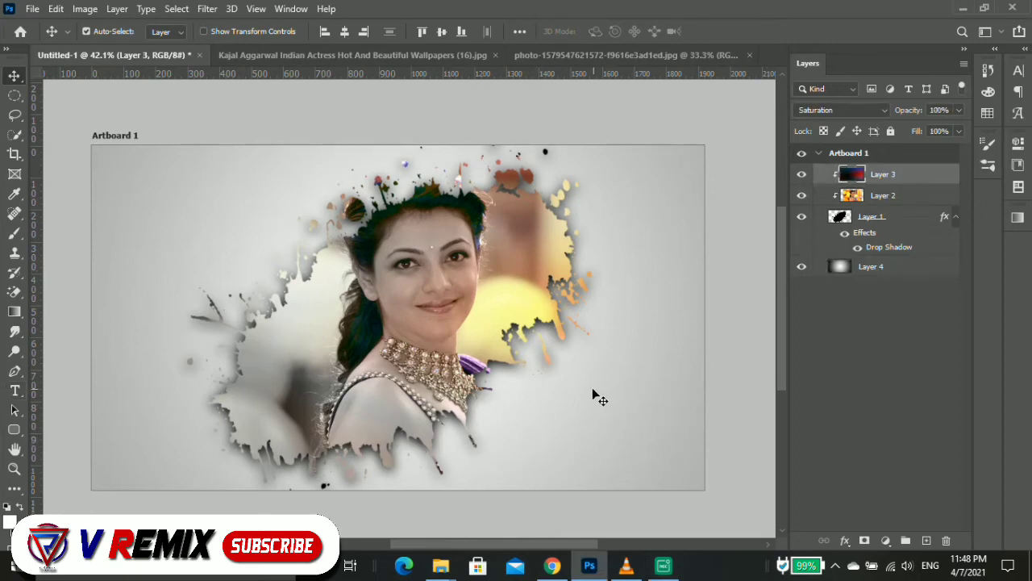
left_click(14, 390)
Step: Add 'Kajal Aggarwal' text below-right of the portrait, enlarged to about 97 pt and shifted left
left_click(522, 427)
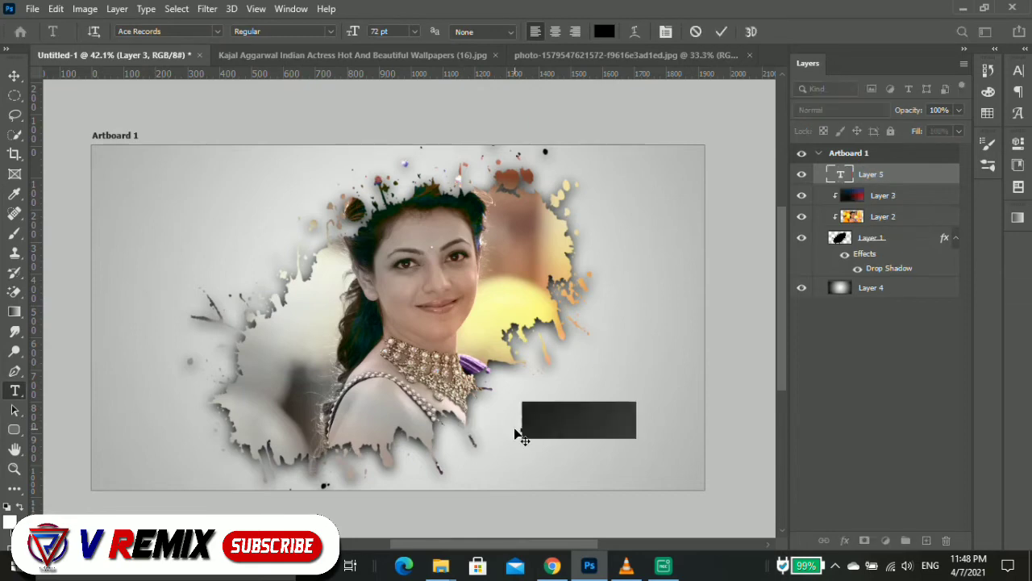
scroll(575, 422, "up", 3)
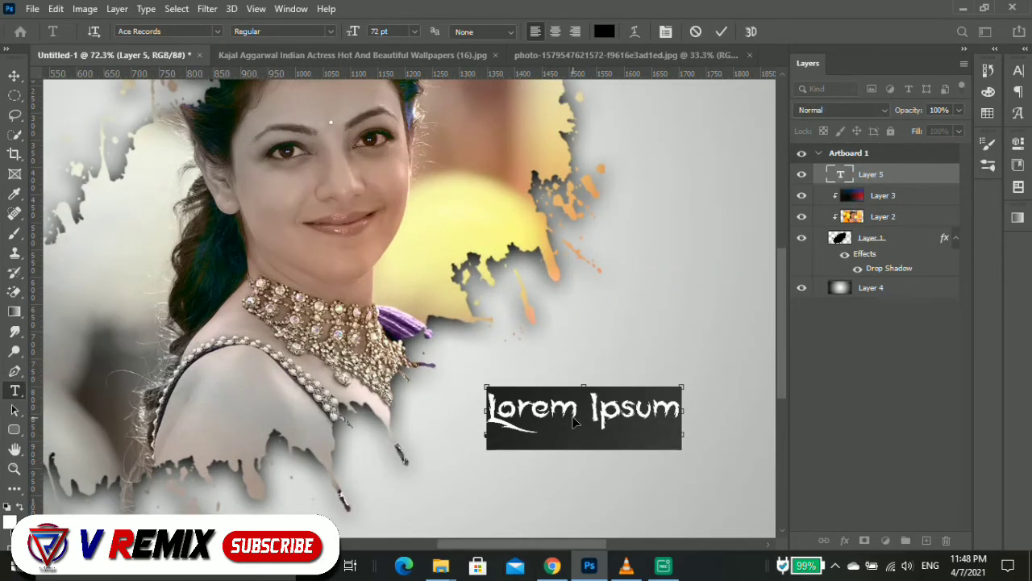
type("Kajal Aggarwal")
scroll(579, 443, "down", 2)
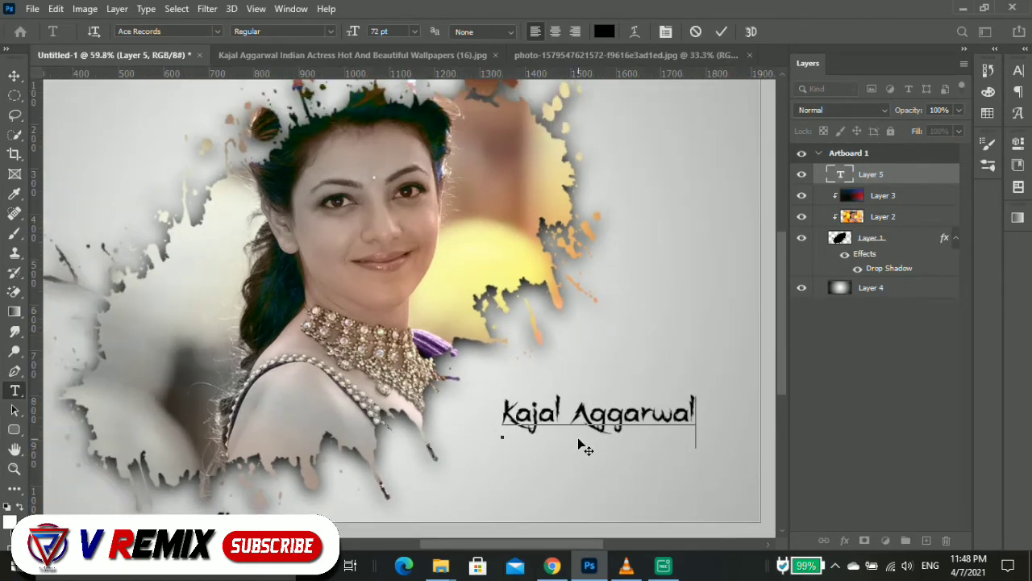
key("ctrl")
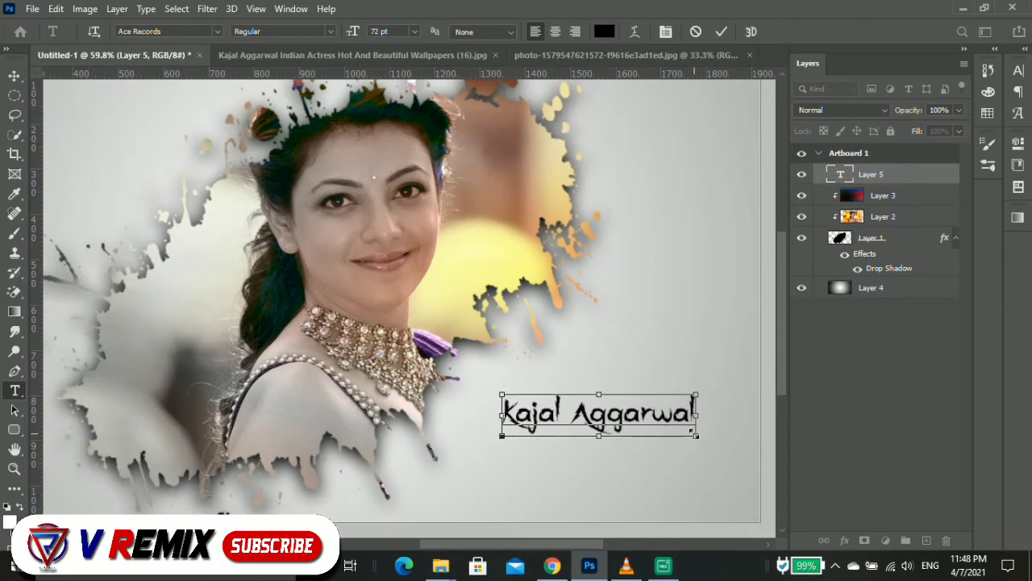
left_click_drag(696, 435, 759, 465)
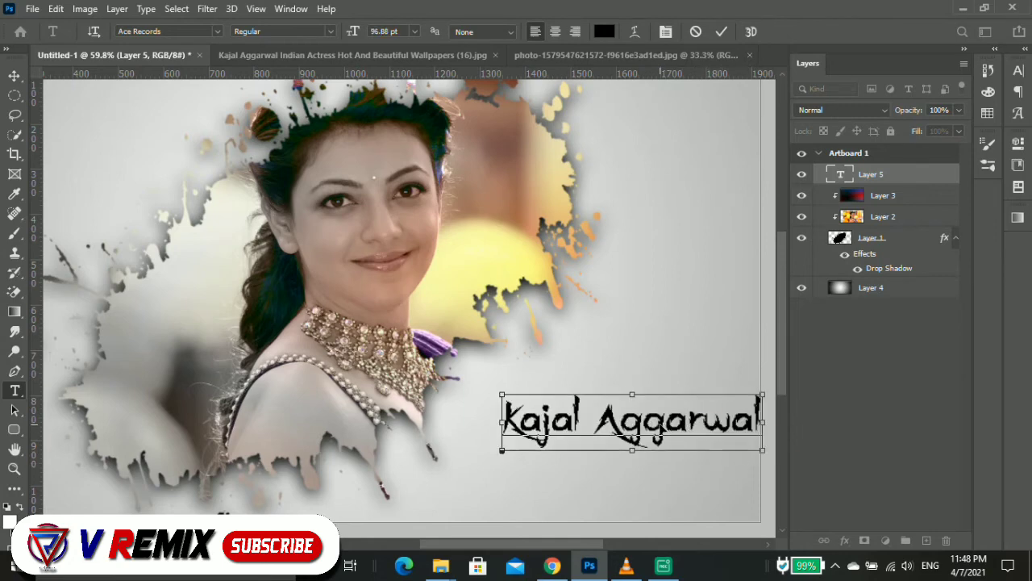
left_click_drag(665, 429, 613, 431)
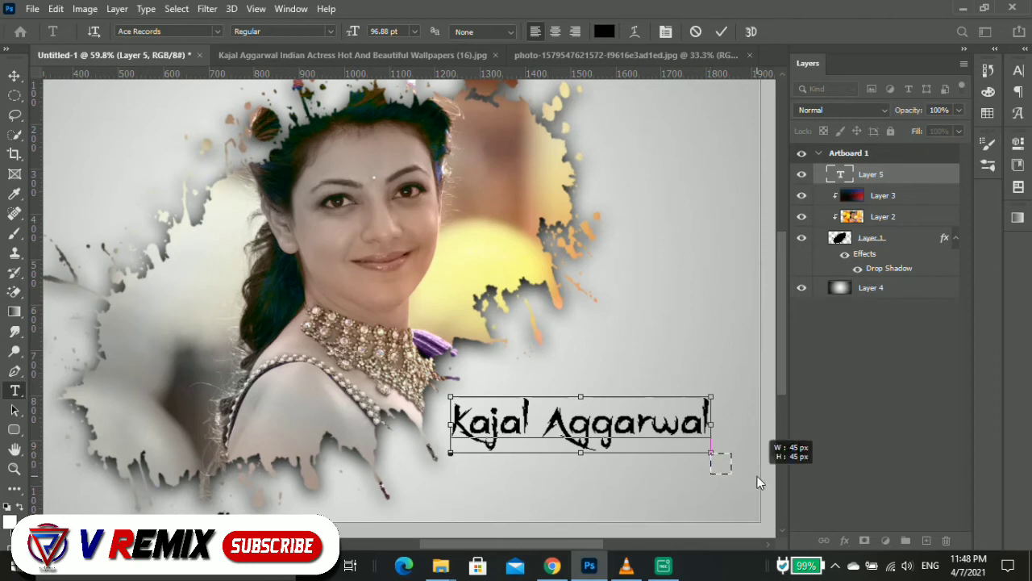
key("ctrl+Return")
Step: Delete the stray Lorem Ipsum placeholder text layer
left_click_drag(707, 447, 761, 476)
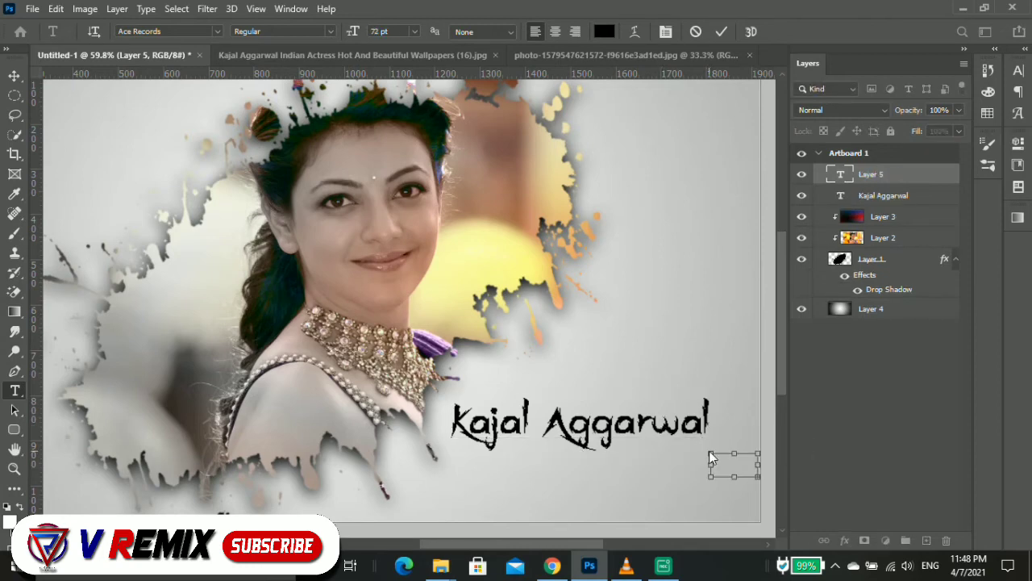
left_click(662, 423)
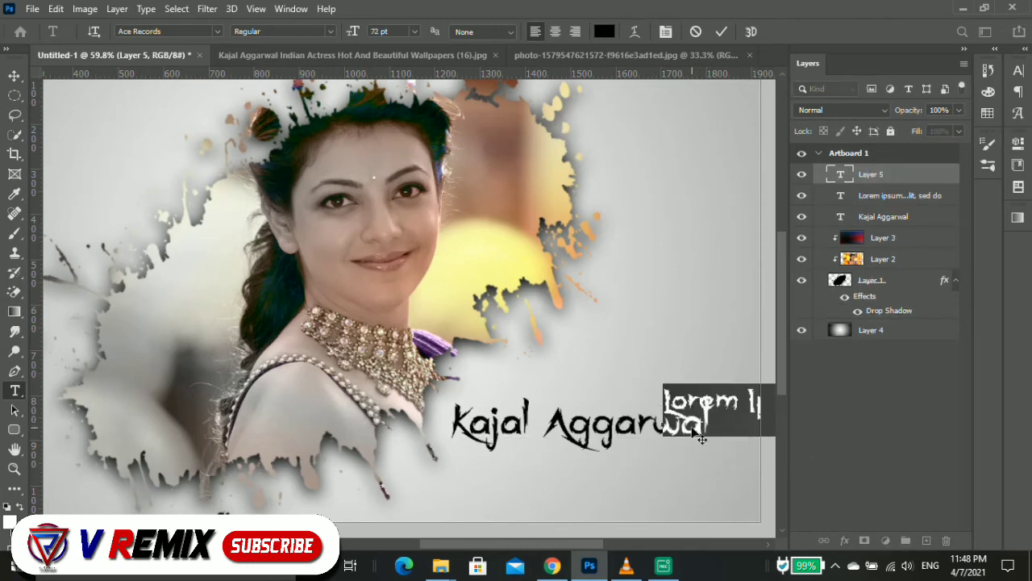
key("ctrl+Return")
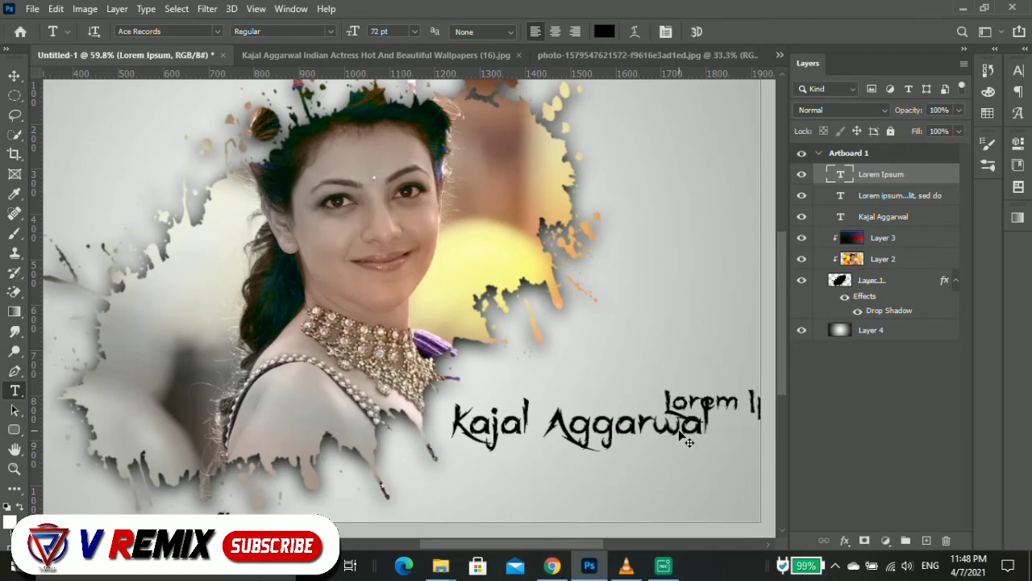
key("Delete")
Step: Enlarge the title to about 104 pt and nudge it slightly left and up
left_click(655, 433)
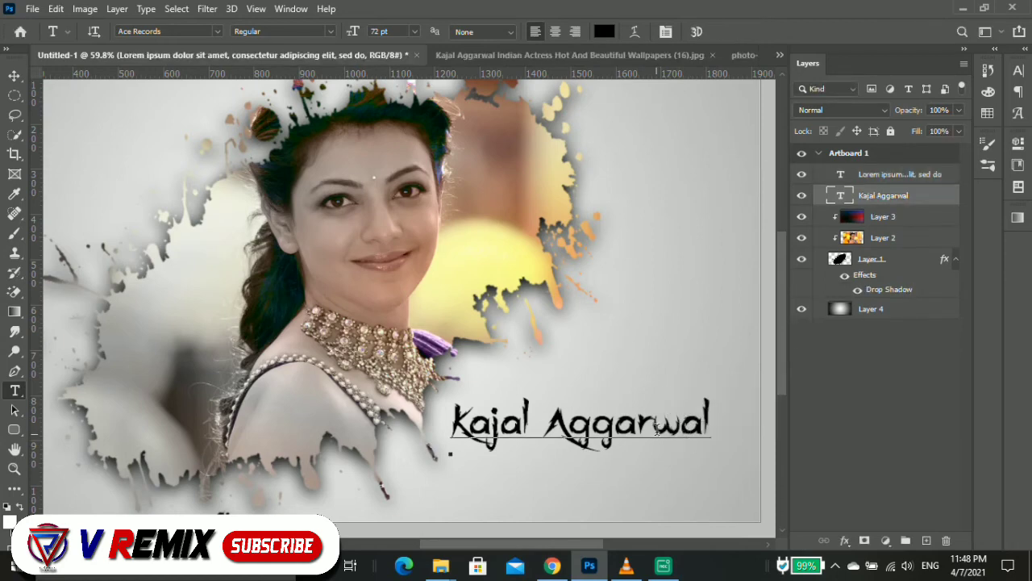
key("ctrl+a")
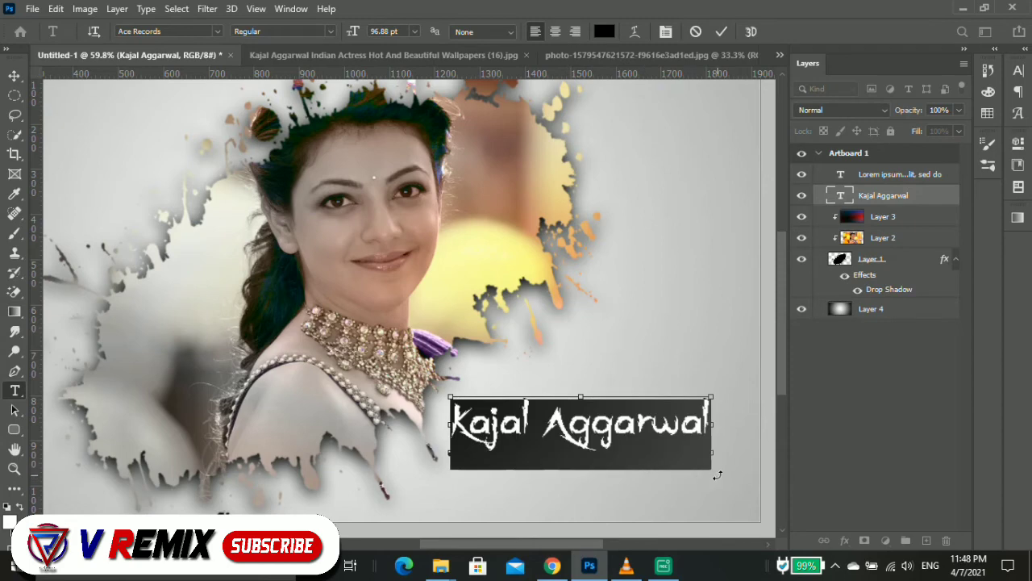
mouse_move(713, 454)
left_mouse_down()
mouse_move(755, 477)
mouse_move(732, 471)
left_mouse_up()
left_click(640, 442)
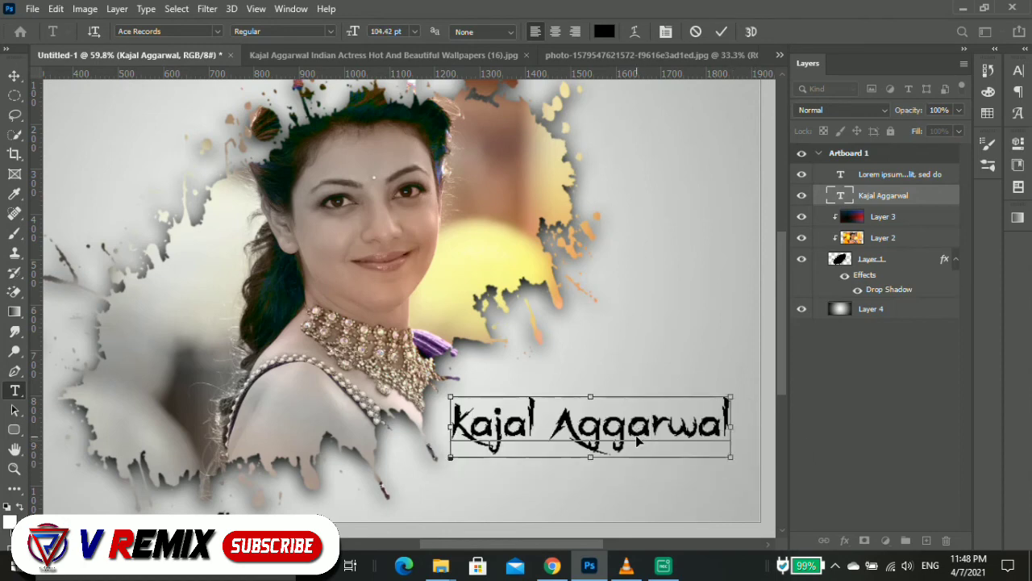
mouse_move(627, 437)
left_mouse_down()
mouse_move(611, 434)
mouse_move(617, 460)
left_mouse_up()
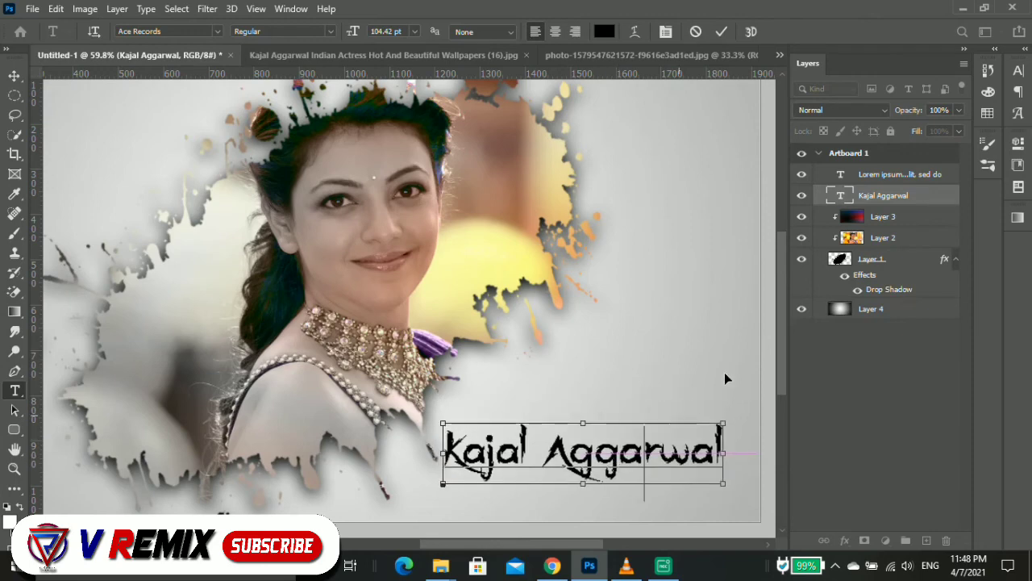
left_click(942, 197)
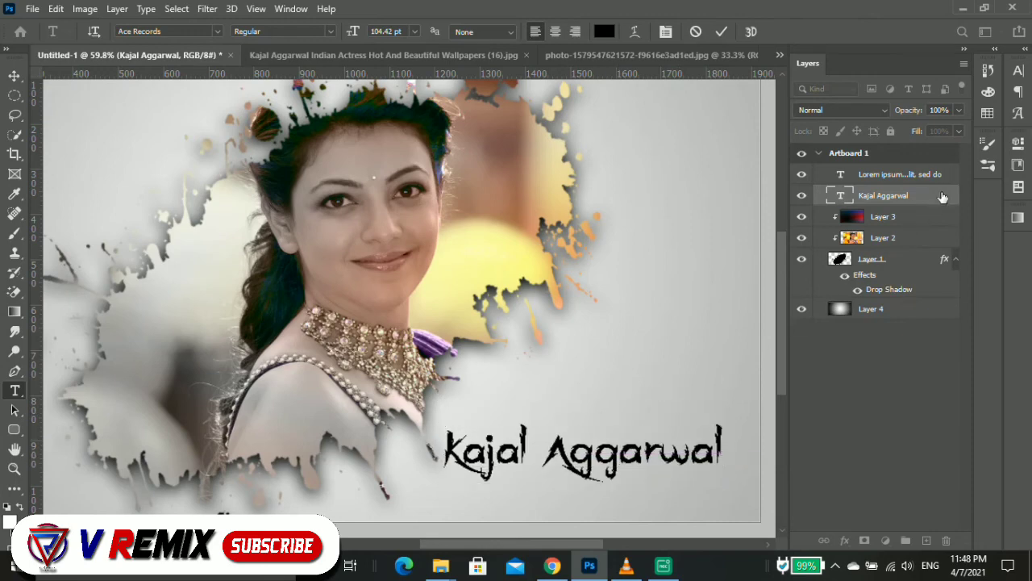
Step: Apply a blue-purple Gradient Overlay layer style to the Kajal Aggarwal title layer
double_click(942, 197)
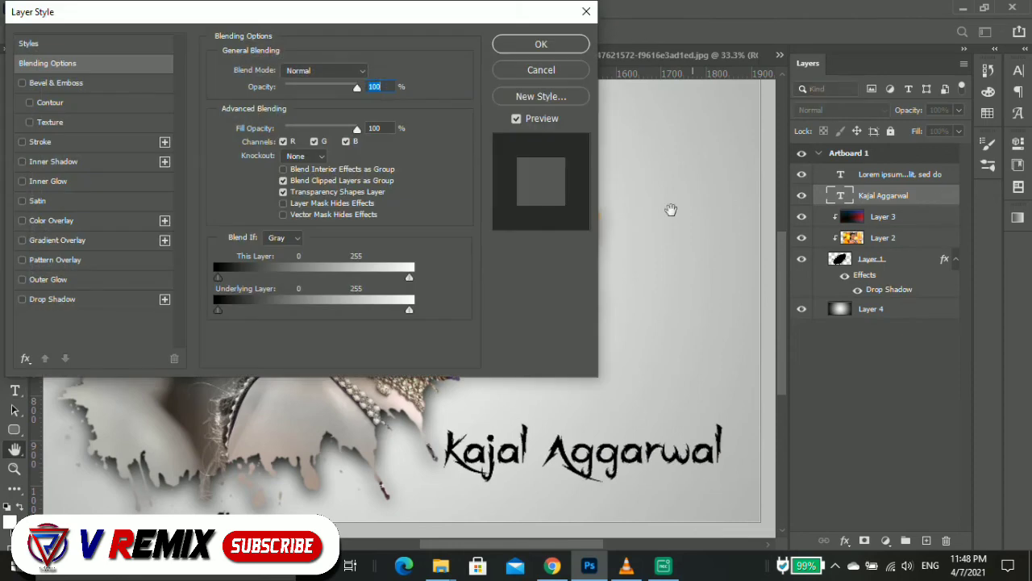
left_click(22, 241)
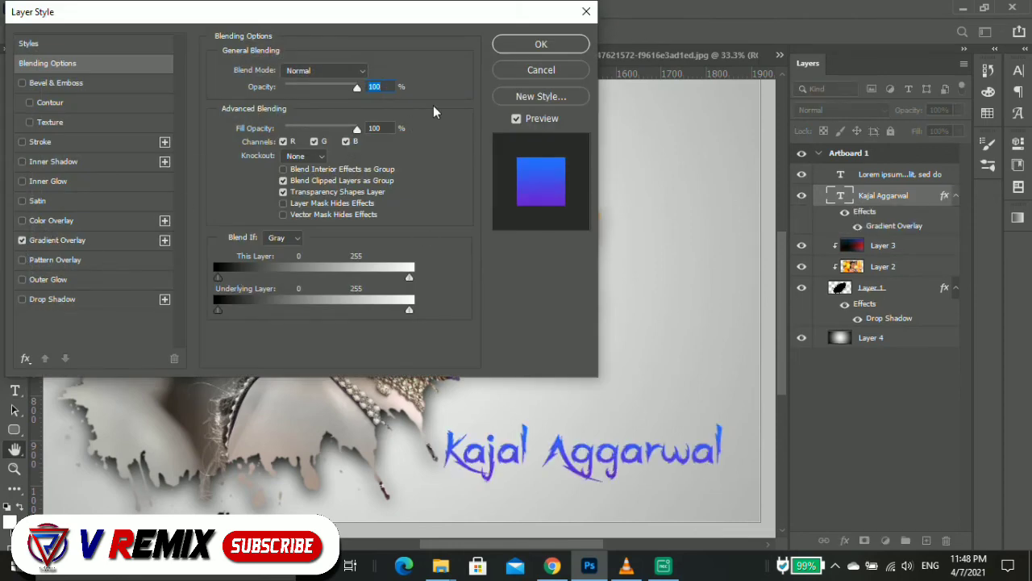
left_click(541, 45)
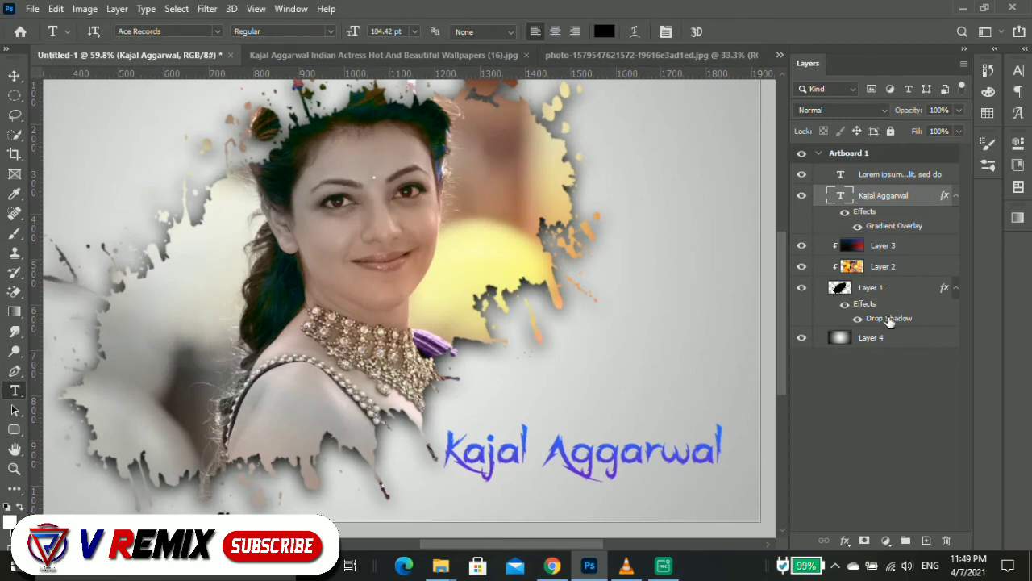
Step: Copy Layer 1's Drop Shadow onto the Kajal Aggarwal layer, keeping it on the splash too
mouse_move(906, 320)
left_mouse_down()
mouse_move(917, 226)
mouse_move(906, 229)
left_mouse_up()
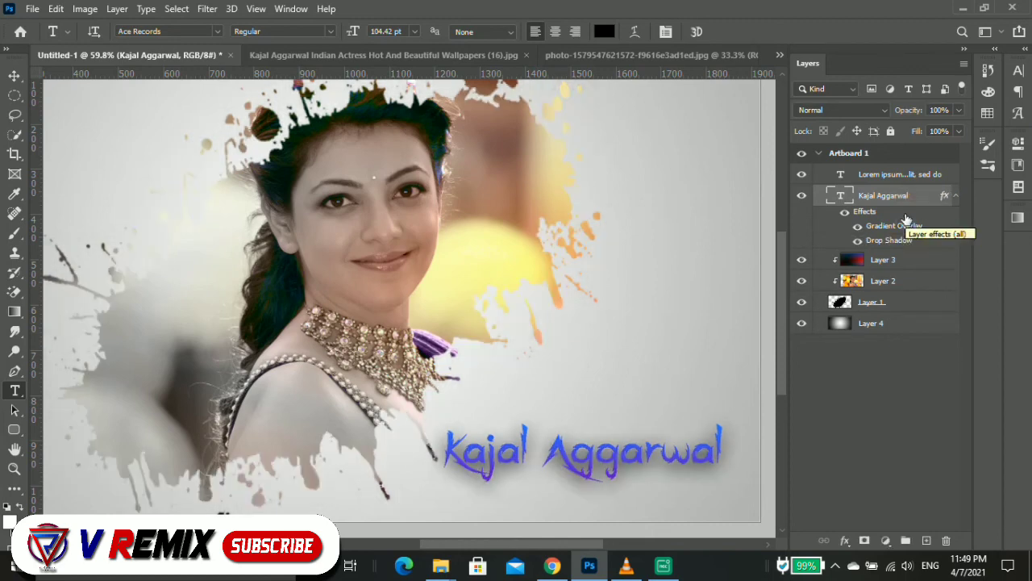
mouse_move(901, 238)
left_mouse_down()
mouse_move(913, 303)
mouse_move(886, 221)
left_mouse_up()
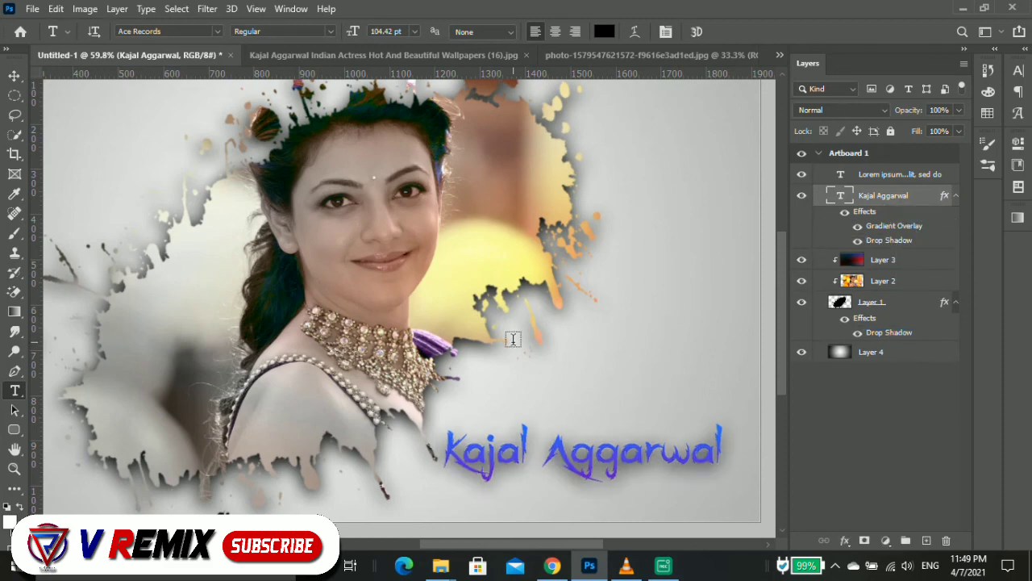
scroll(510, 342, "down", 4)
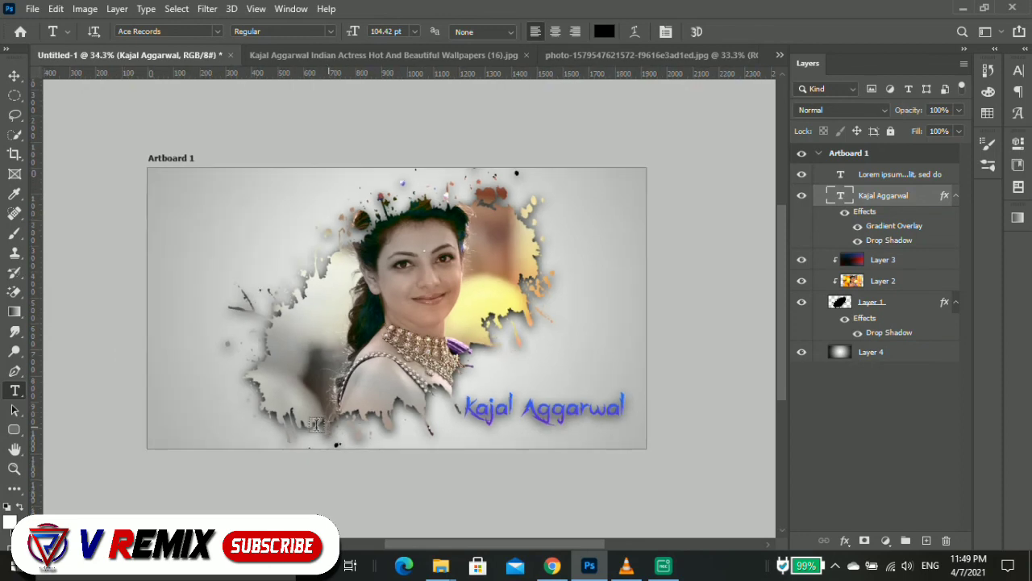
scroll(251, 427, "up", 1)
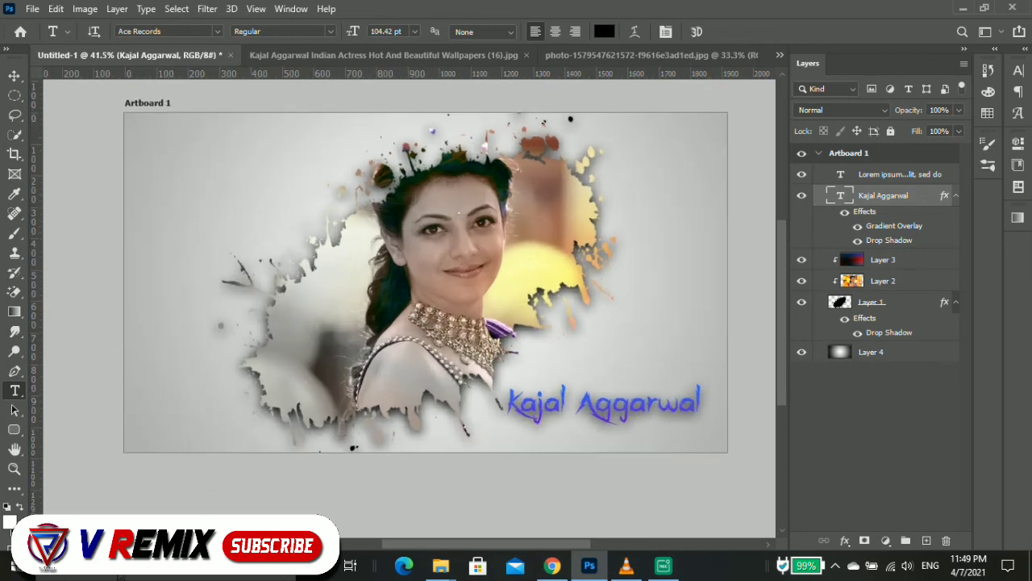